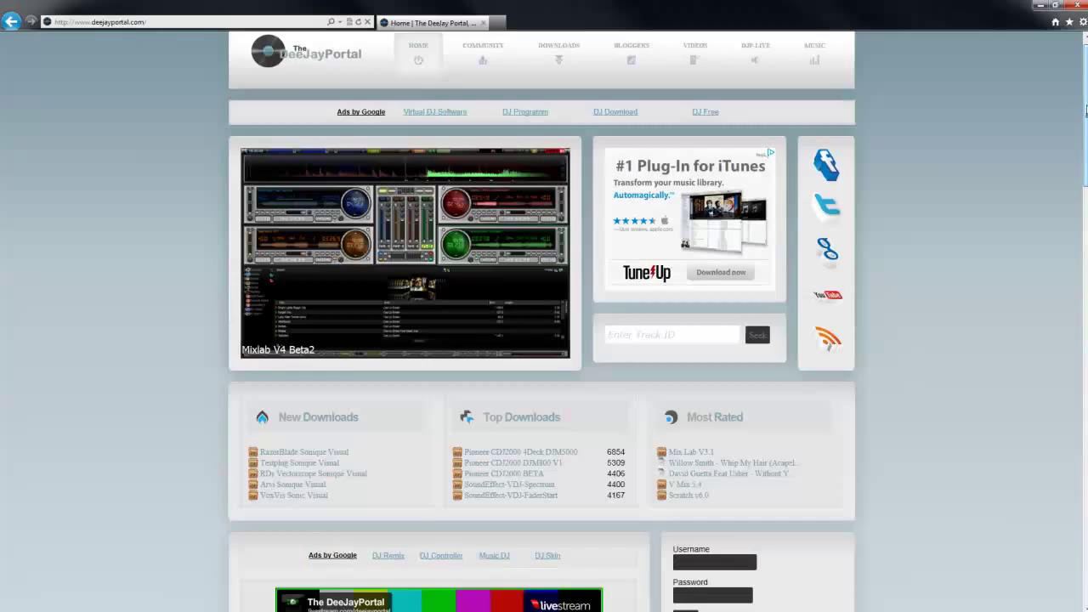
Enter the account's username and password in DeeJayPortal's login box and submit
scroll(1035, 174, down, 4)
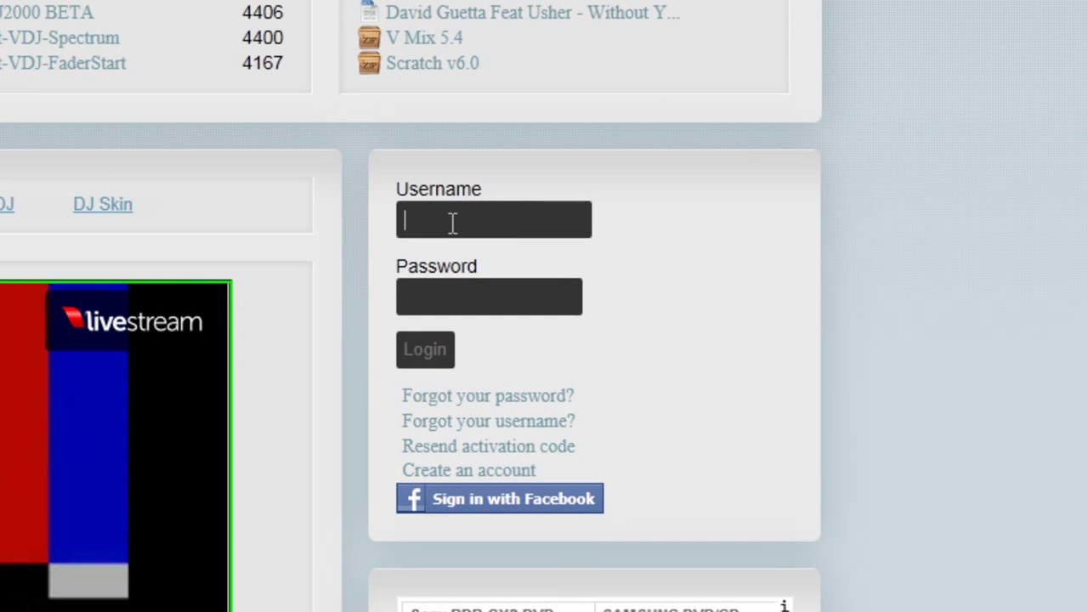
text(wabbz)
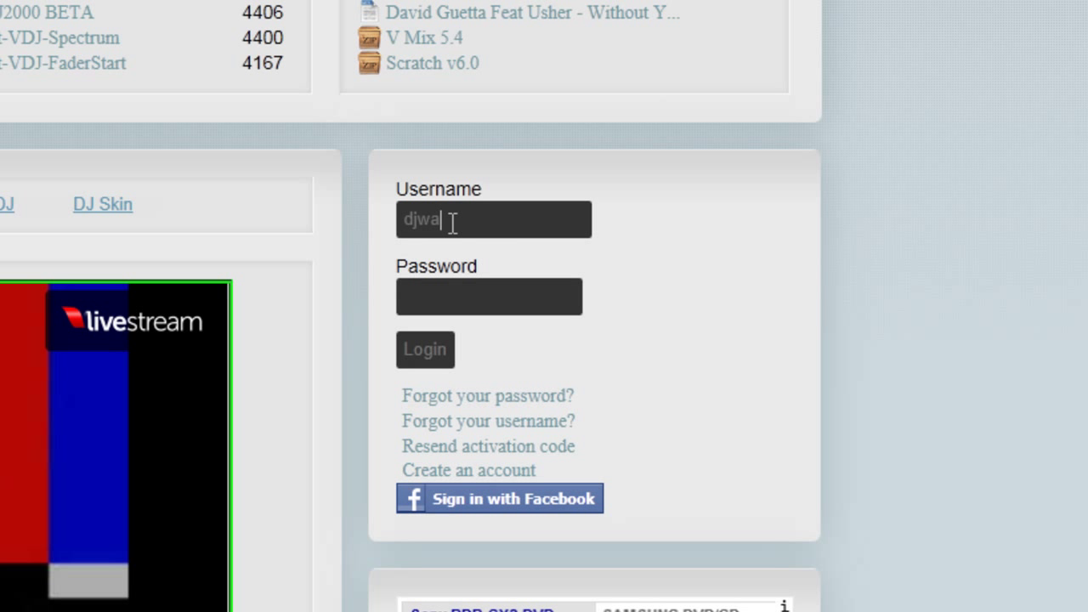
key(Tab)
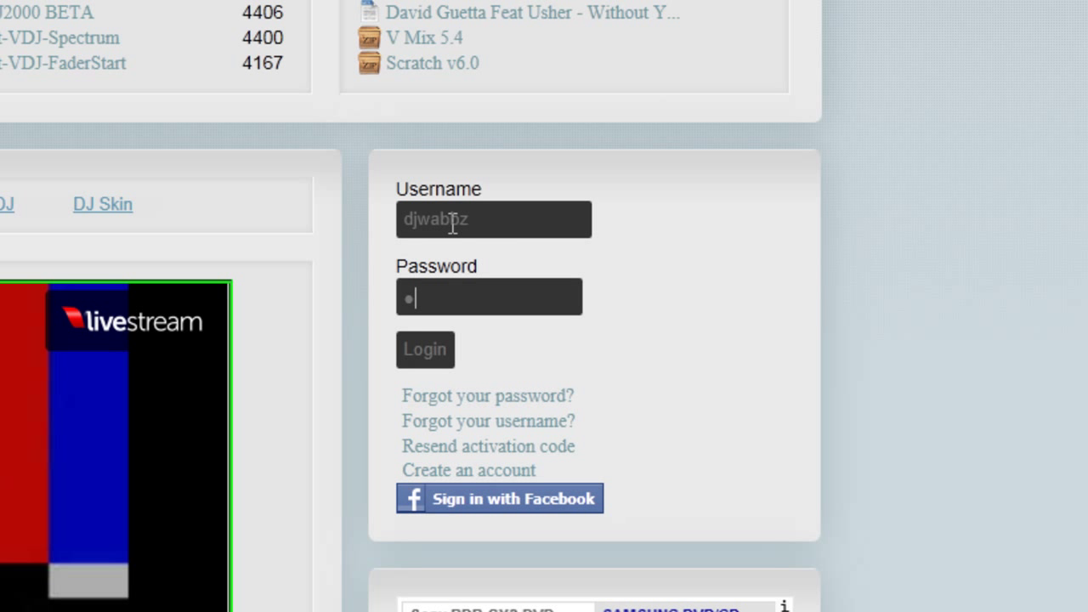
text(••••••••)
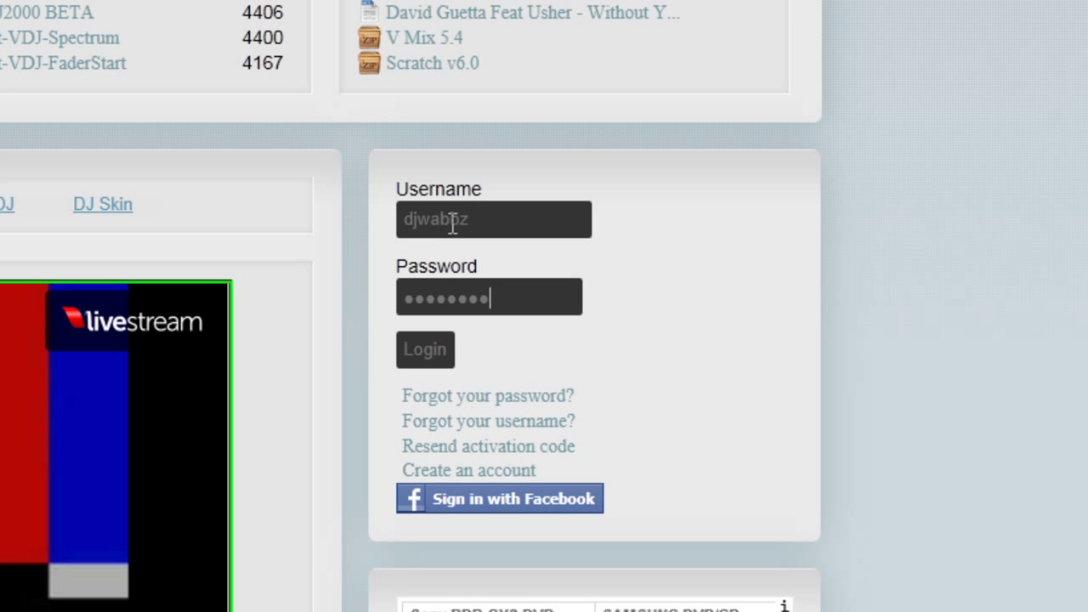
text(•••••)
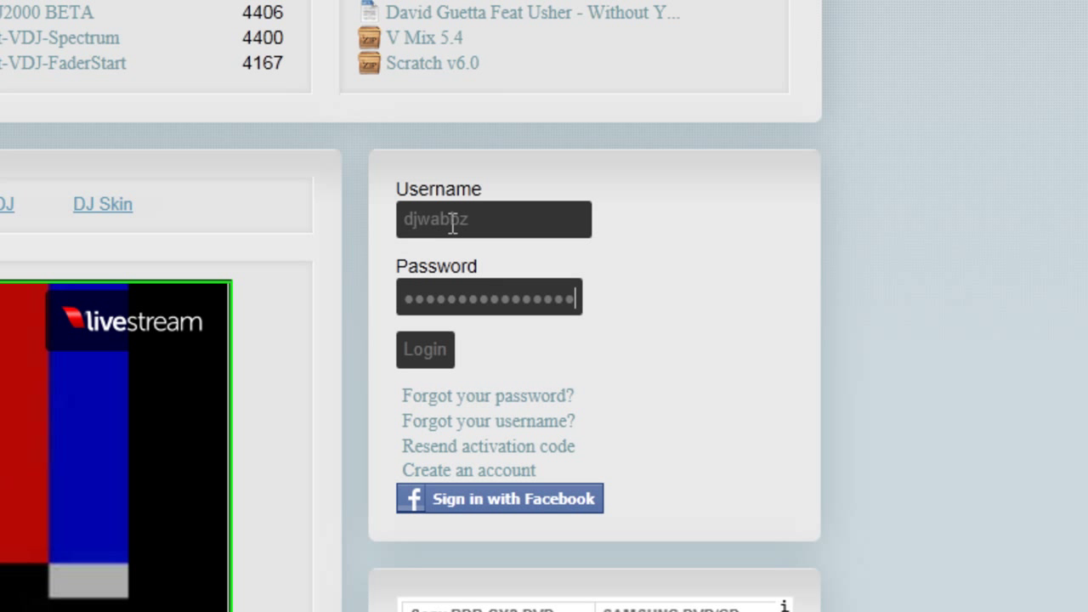
key(Tab)
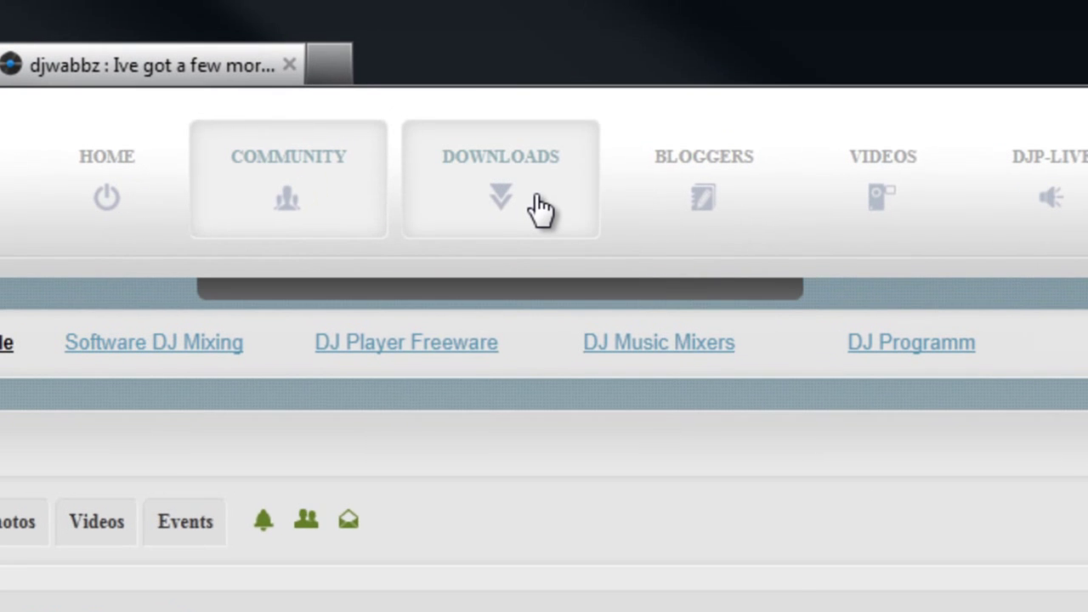
Go to DOWNLOADS > VDJ ADDONS on DeeJayPortal
mouse_move(570, 75)
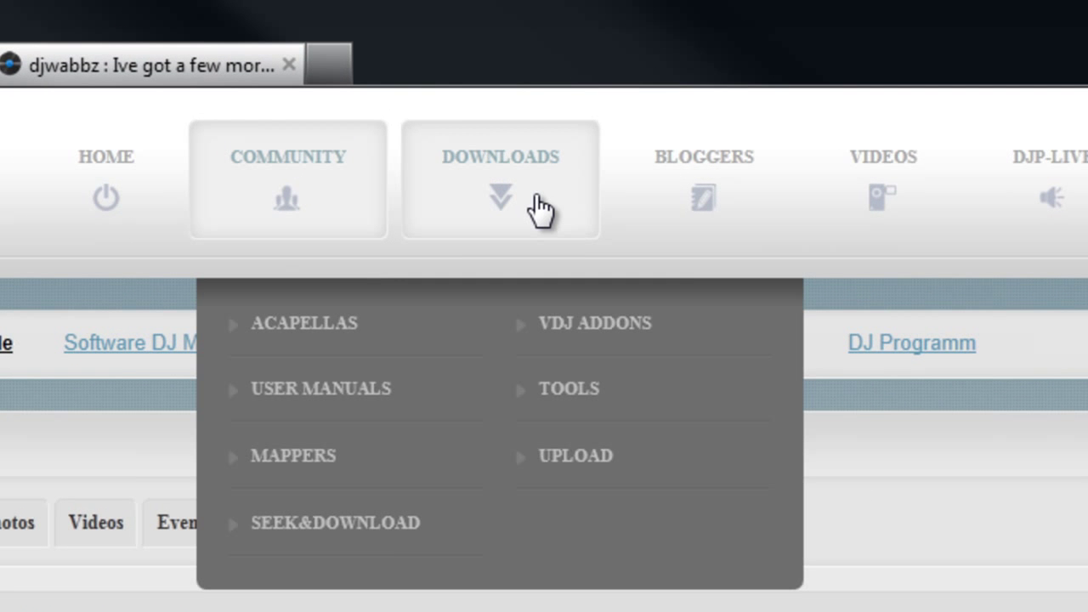
click(568, 336)
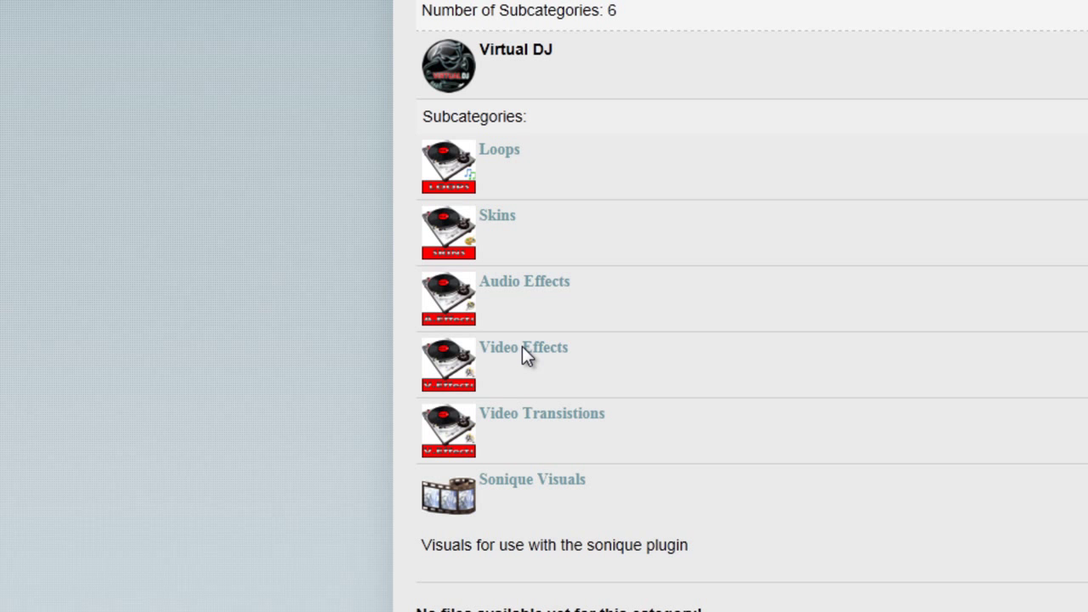
Enter the Video Effects category and open the VideoEffect-VDJ-Sonique download page
click(522, 346)
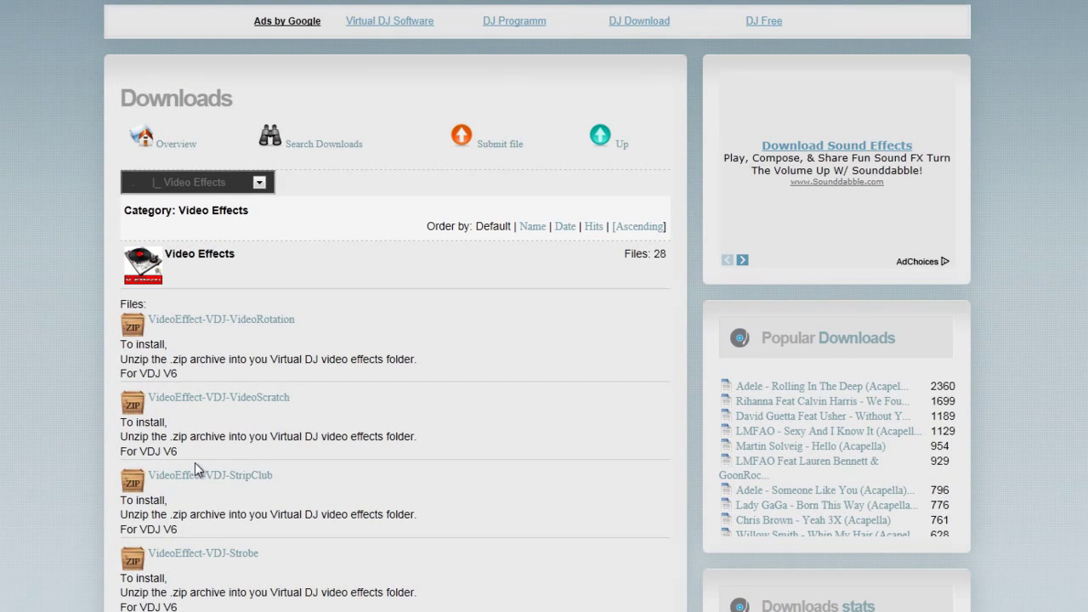
scroll(194, 462, down, 5)
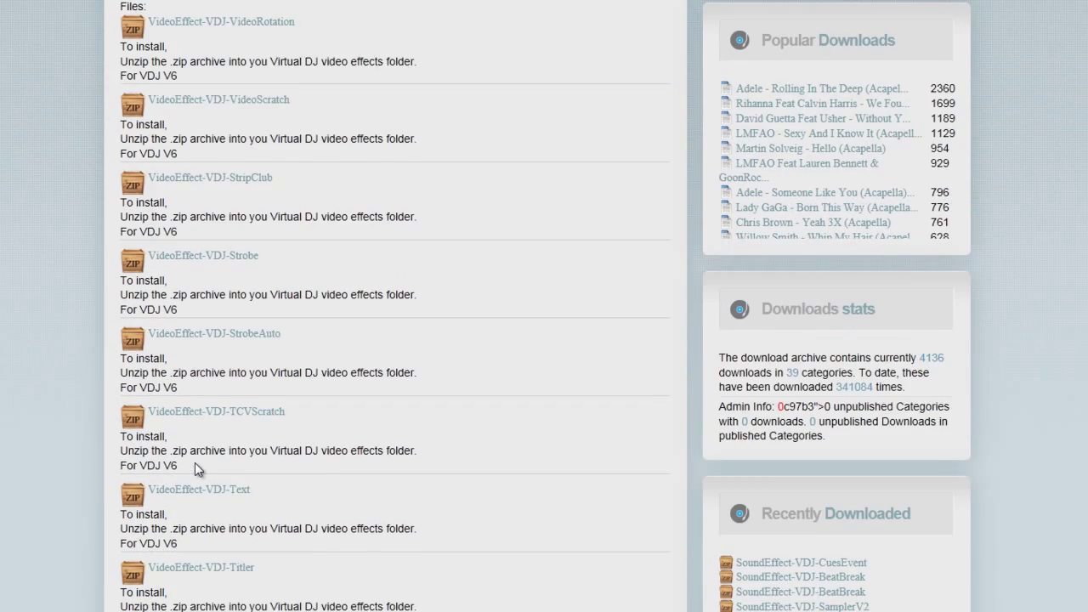
scroll(194, 466, down, 4)
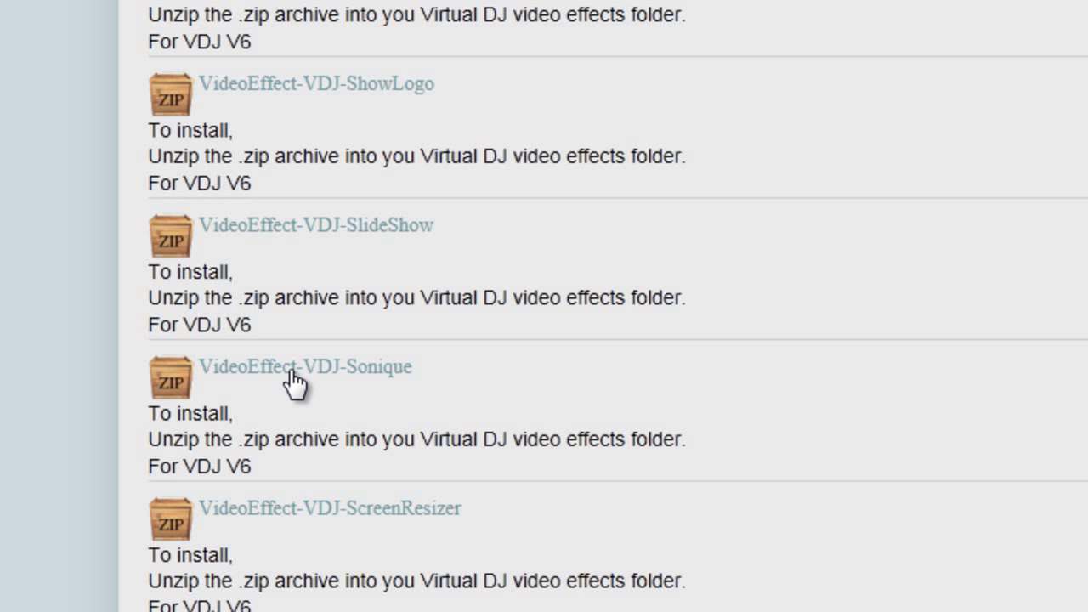
click(290, 370)
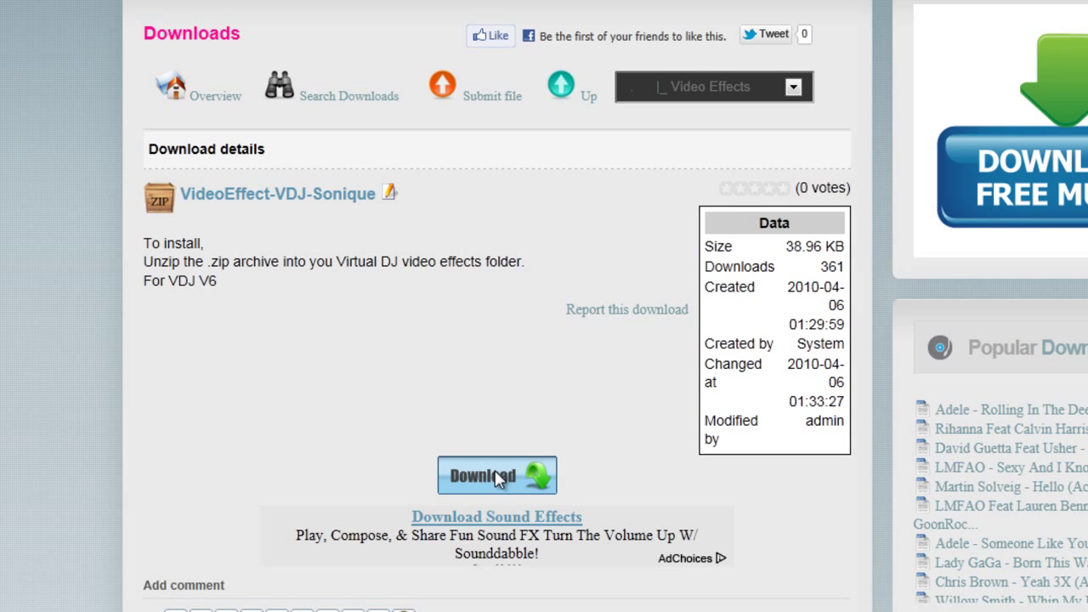
Download VideoEffect-VDJ-Sonique.zip with Save as into the Desktop's Downloads folder
click(498, 476)
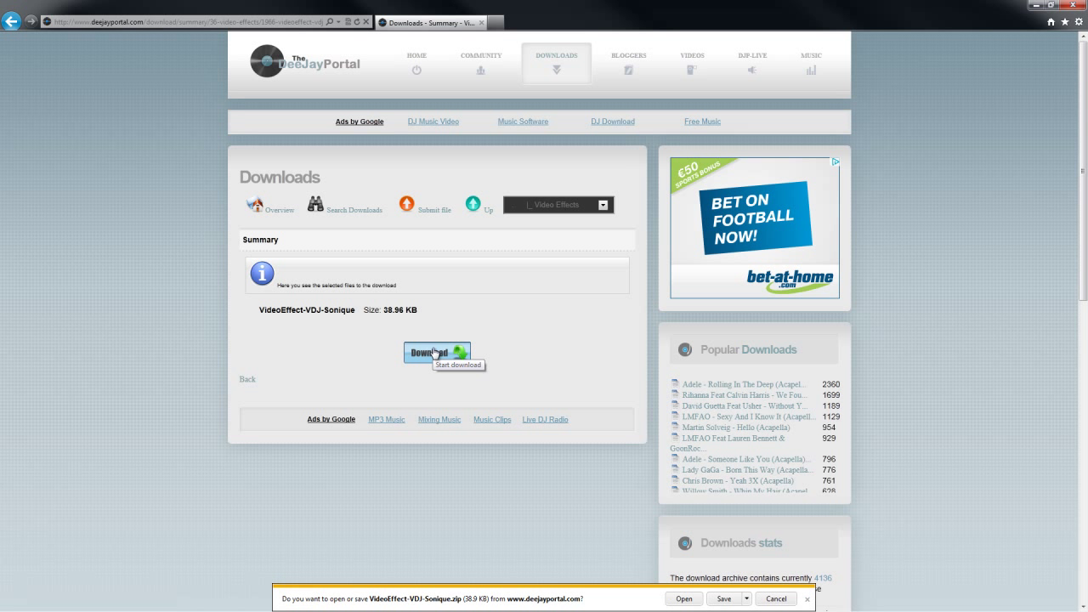
click(746, 600)
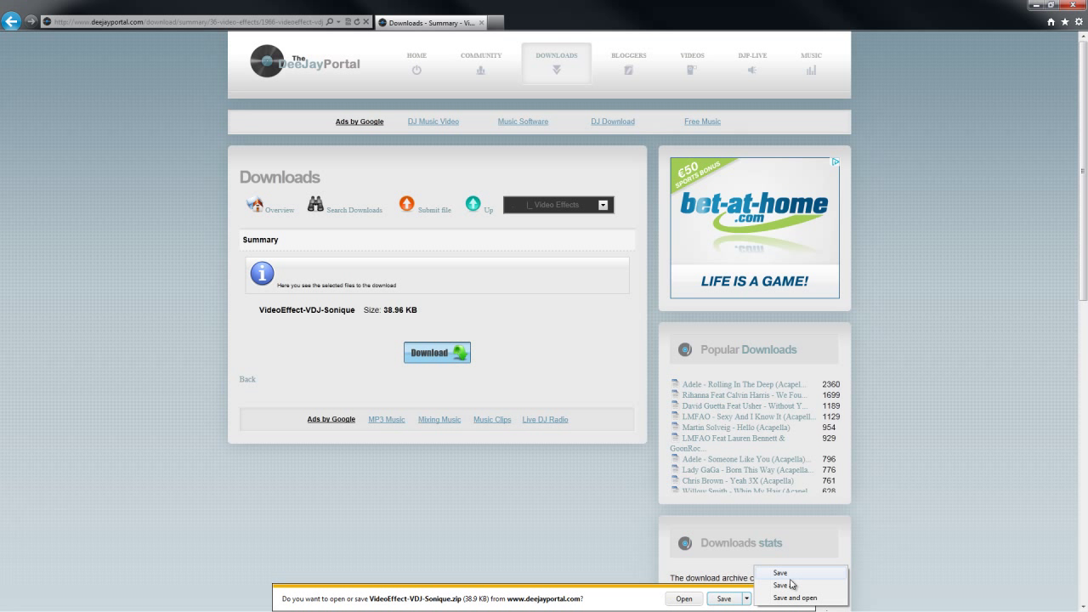
click(782, 586)
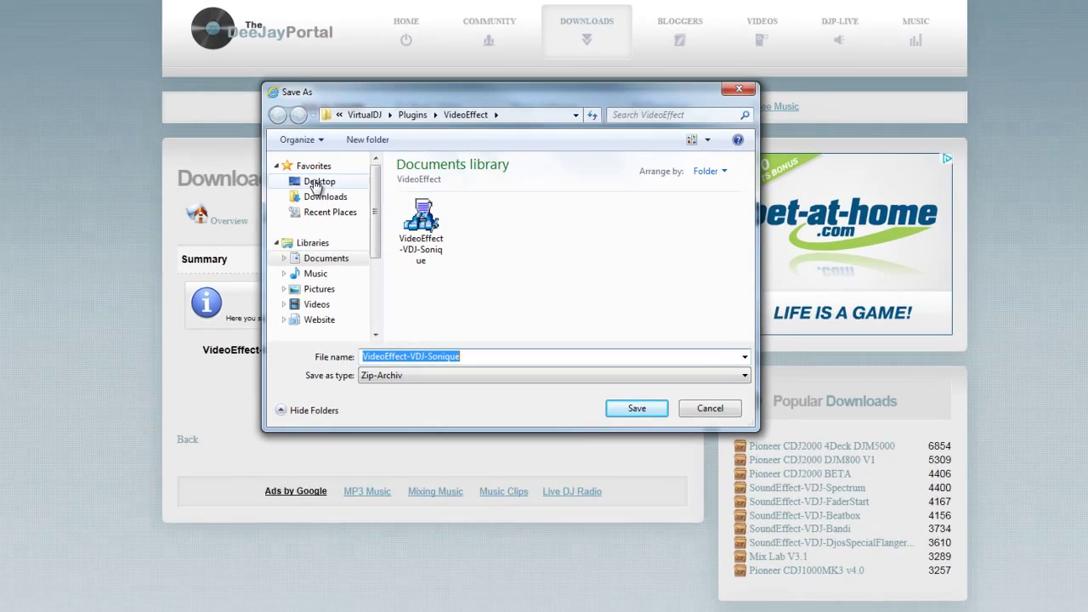
click(357, 179)
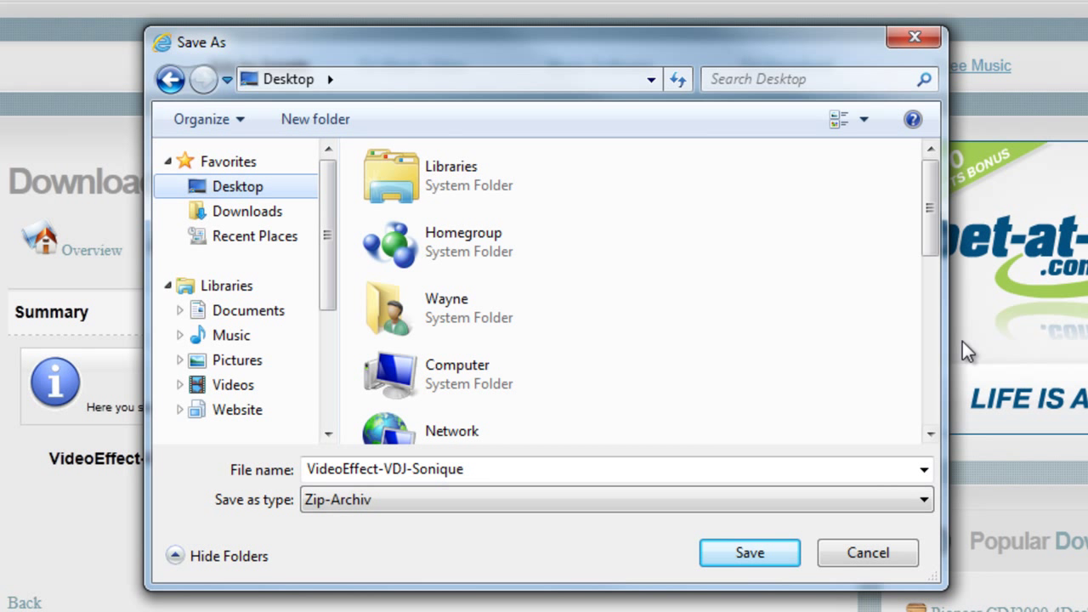
drag(923, 231, 916, 378)
double_click(384, 247)
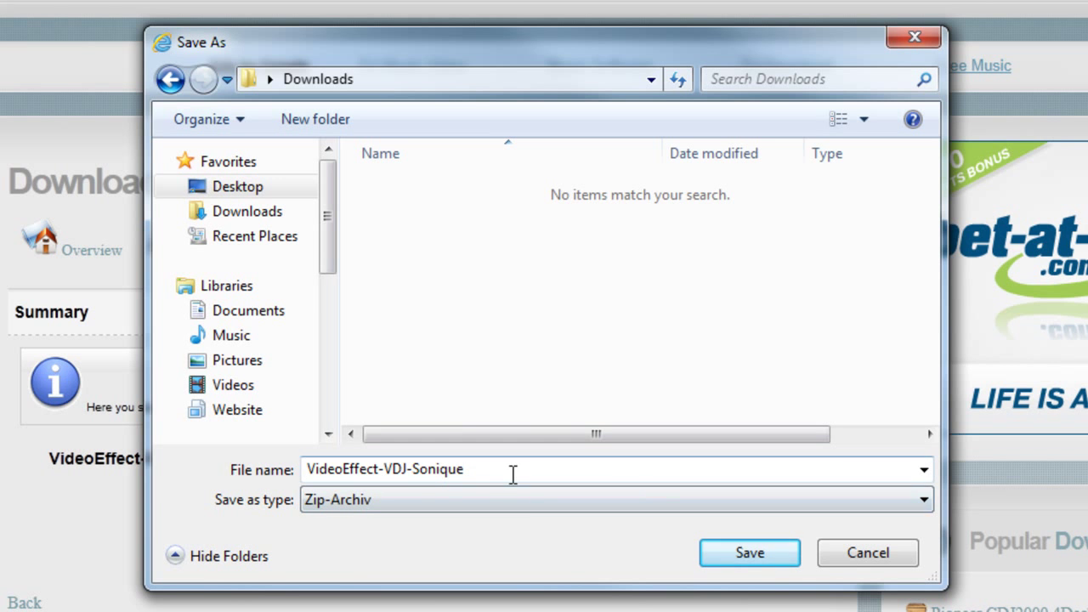
click(744, 554)
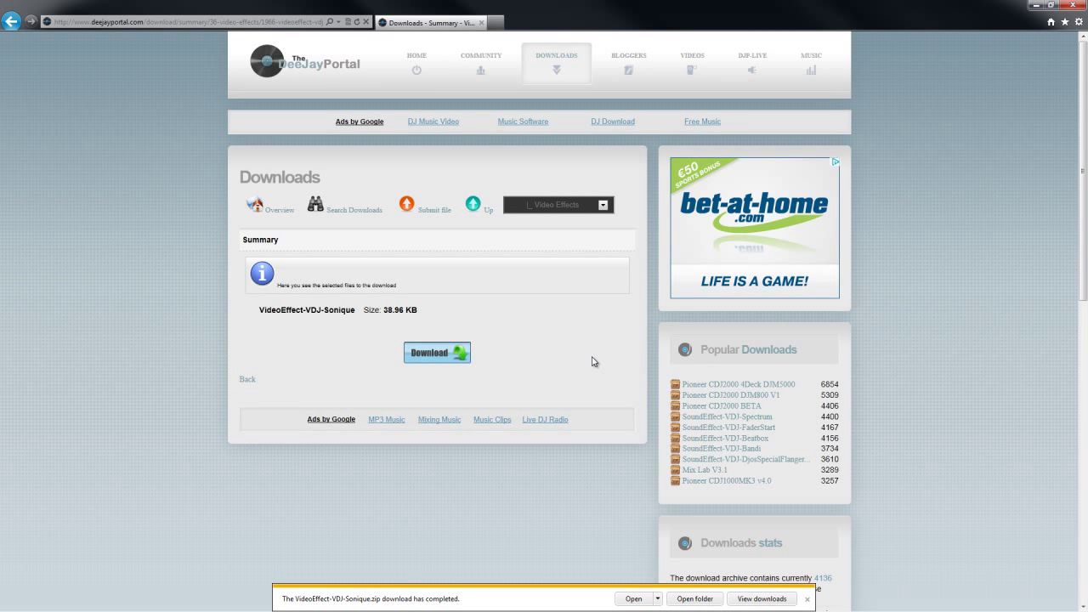
Minimise the browser and open VideoEffect-VDJ-Sonique.zip in WinAce, centring both windows
click(1035, 6)
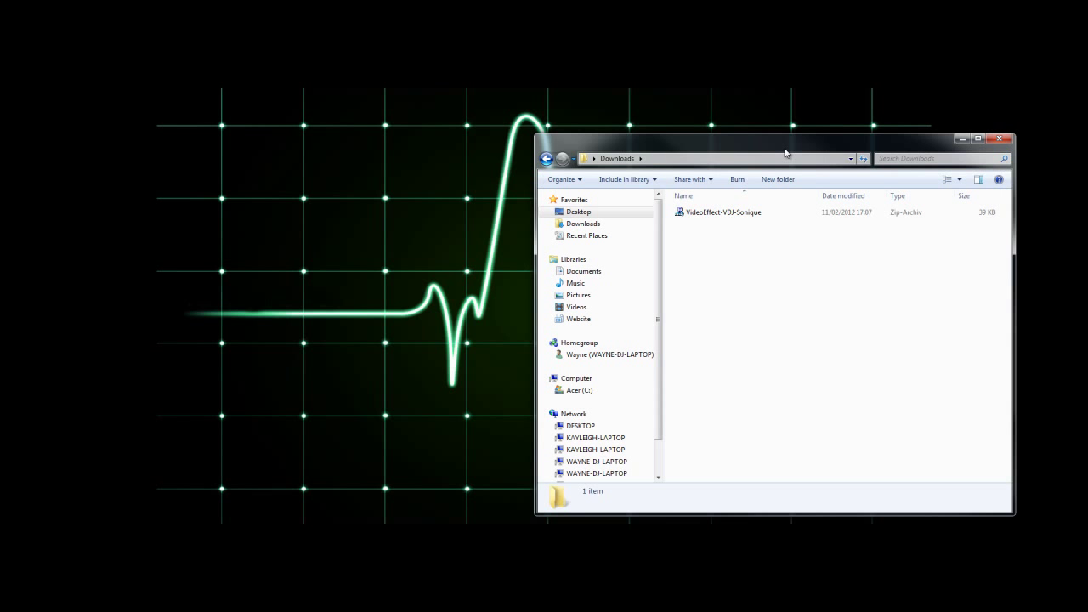
drag(785, 153, 575, 149)
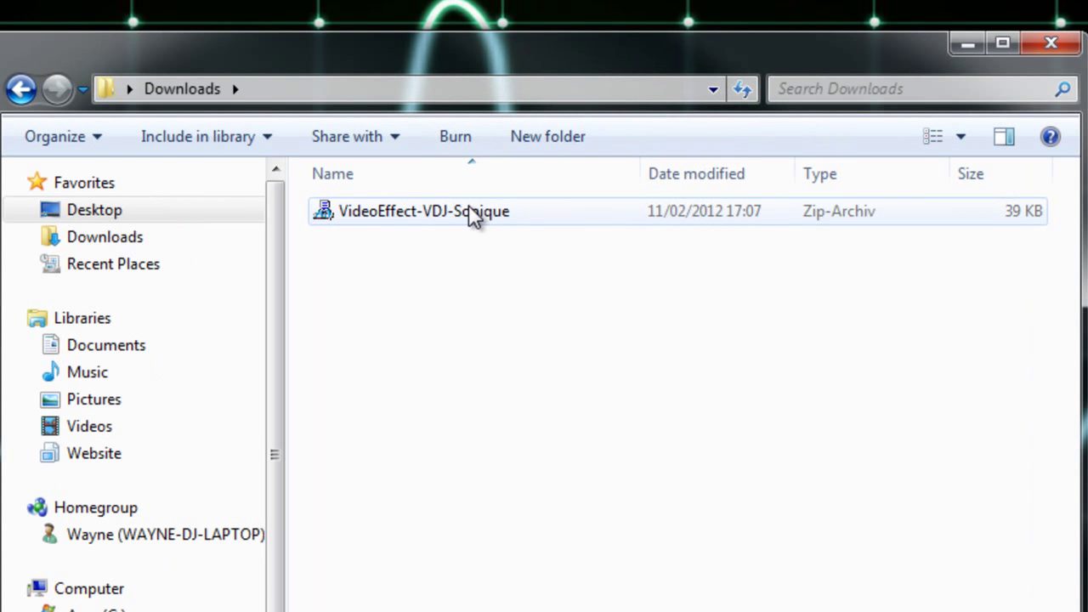
click(536, 208)
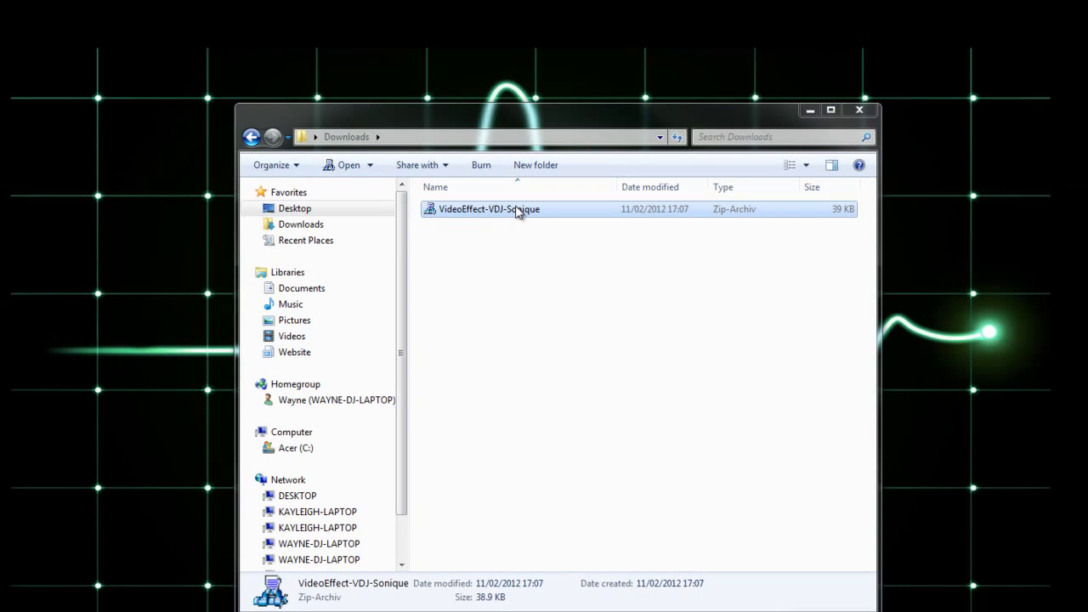
click(0, 125)
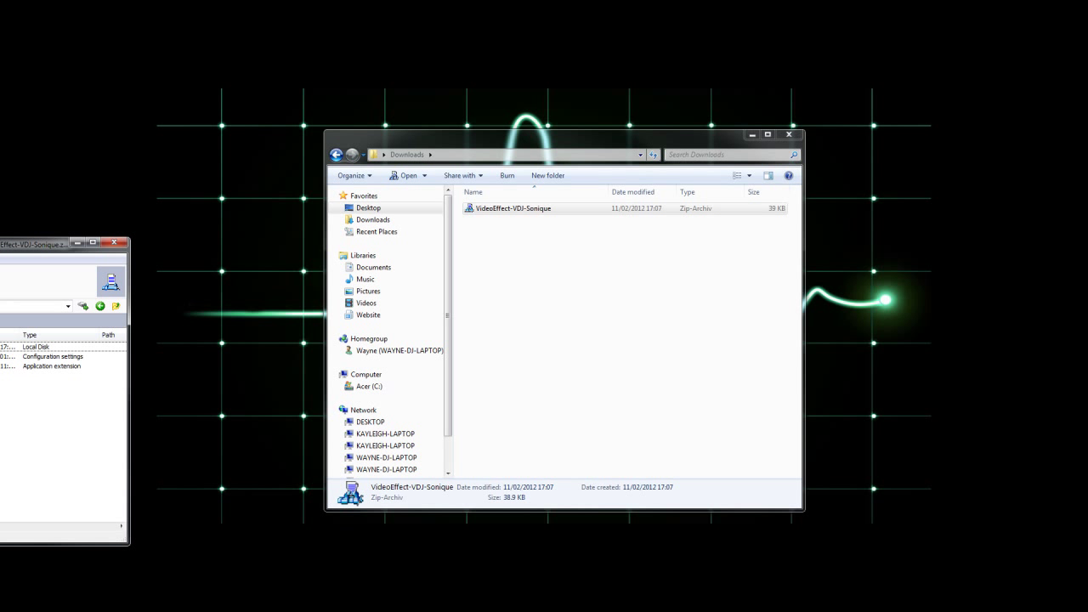
drag(0, 242, 518, 257)
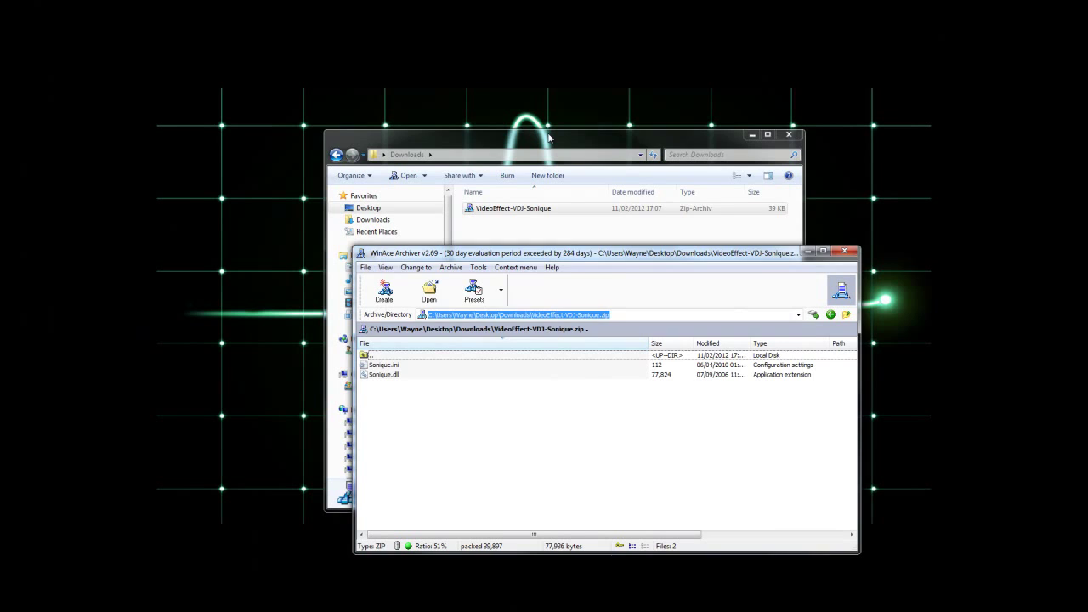
Browse Documents > VirtualDJ > Plugins > VideoEffect in Windows Explorer
click(548, 137)
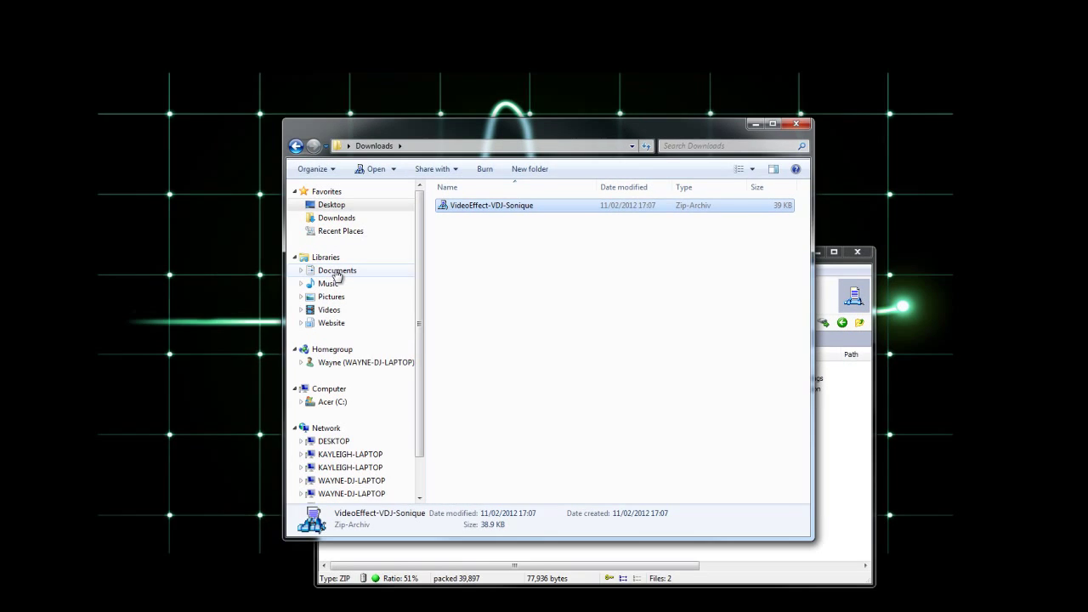
click(337, 271)
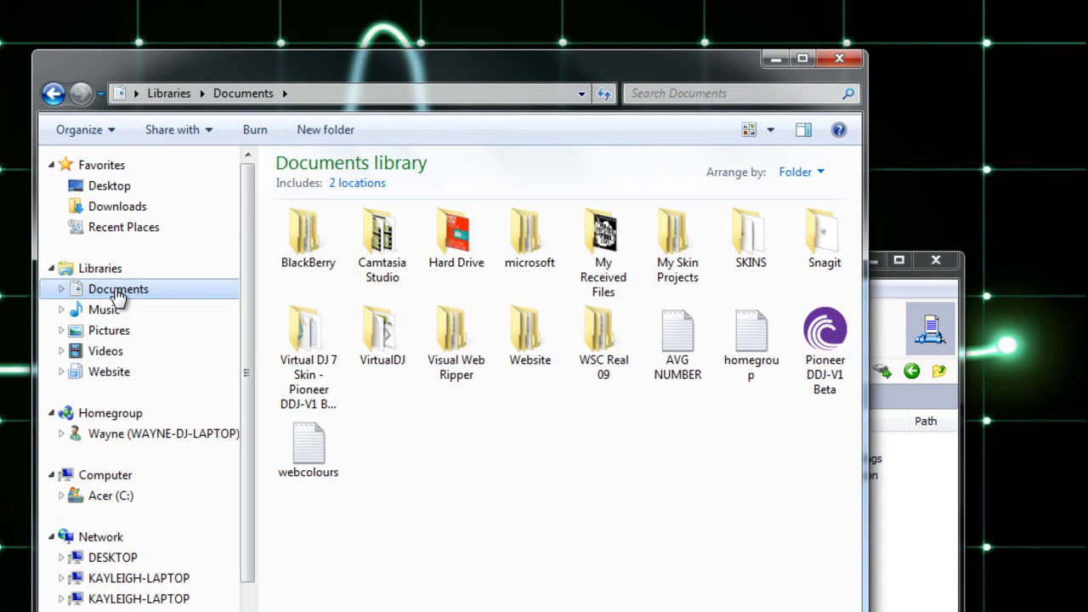
double_click(389, 347)
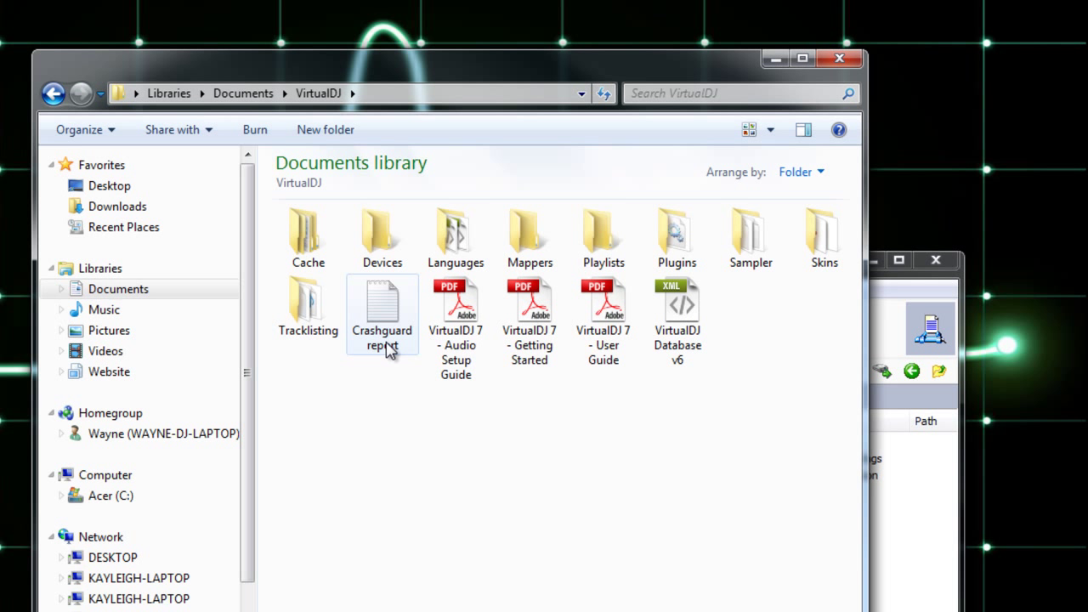
double_click(693, 241)
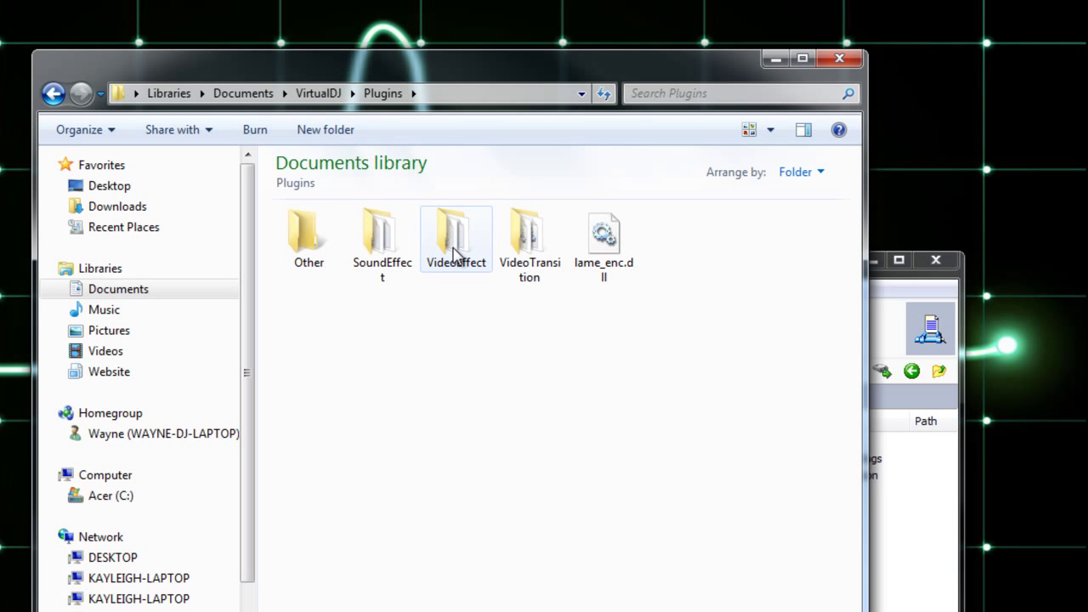
double_click(456, 255)
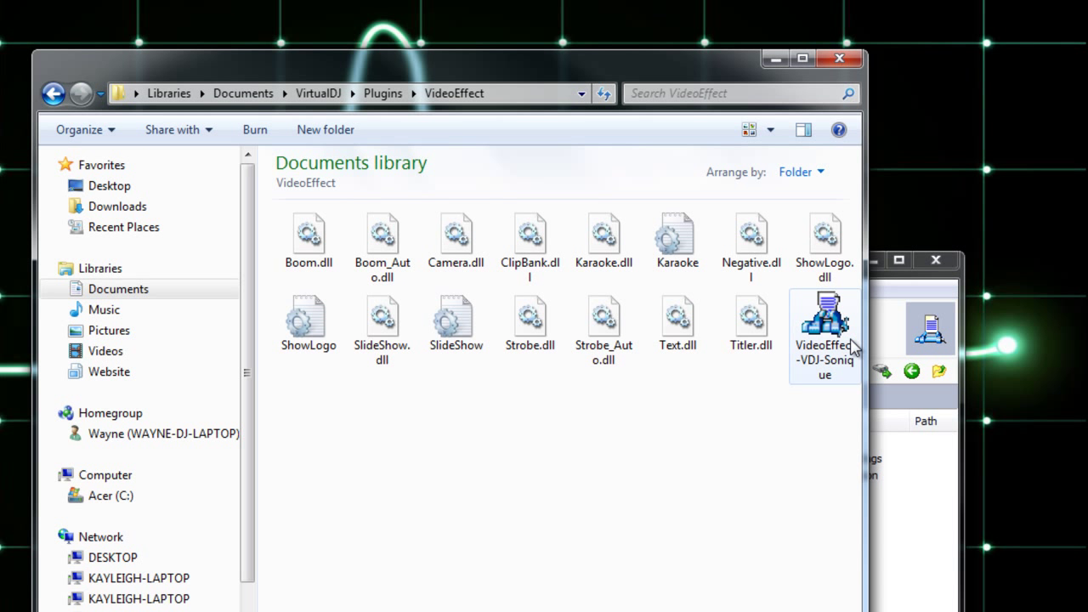
Drag Sonique.dll and Sonique.ini from WinAce into the VideoEffect folder and check them
click(911, 304)
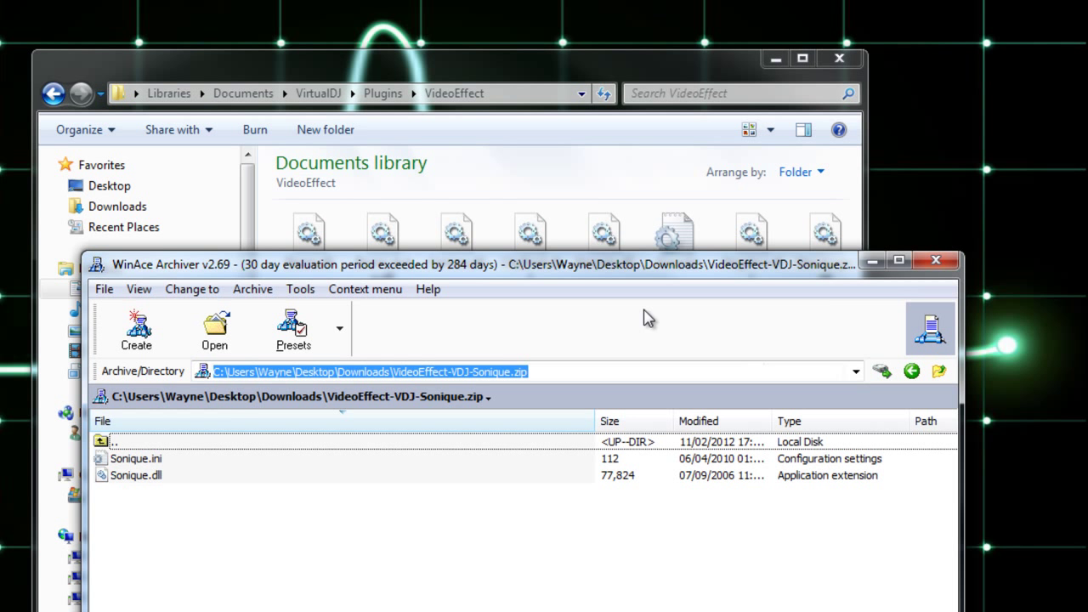
drag(641, 270, 946, 228)
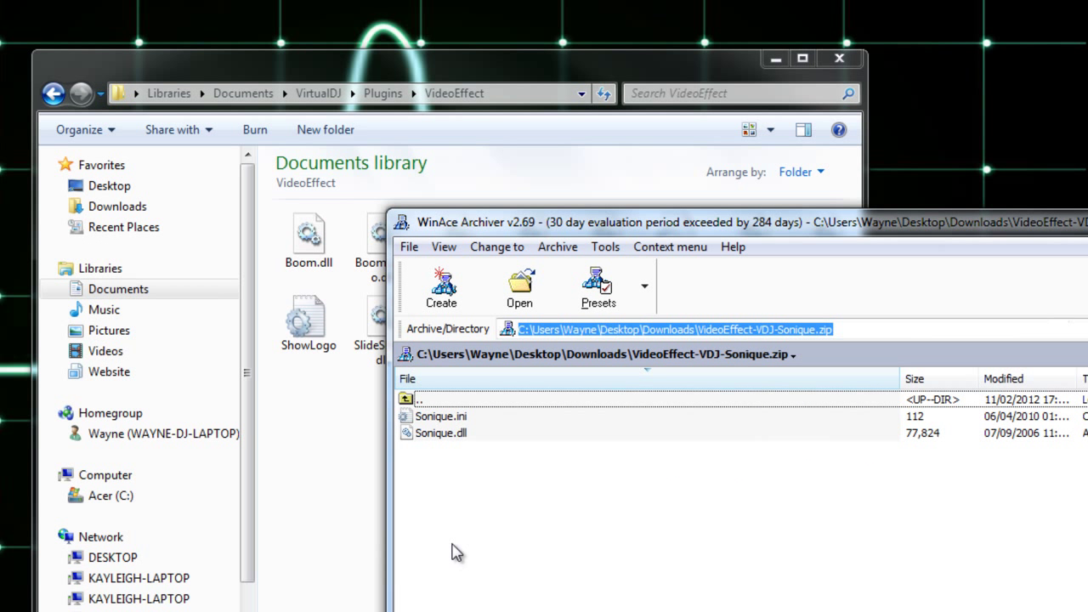
drag(445, 482, 328, 439)
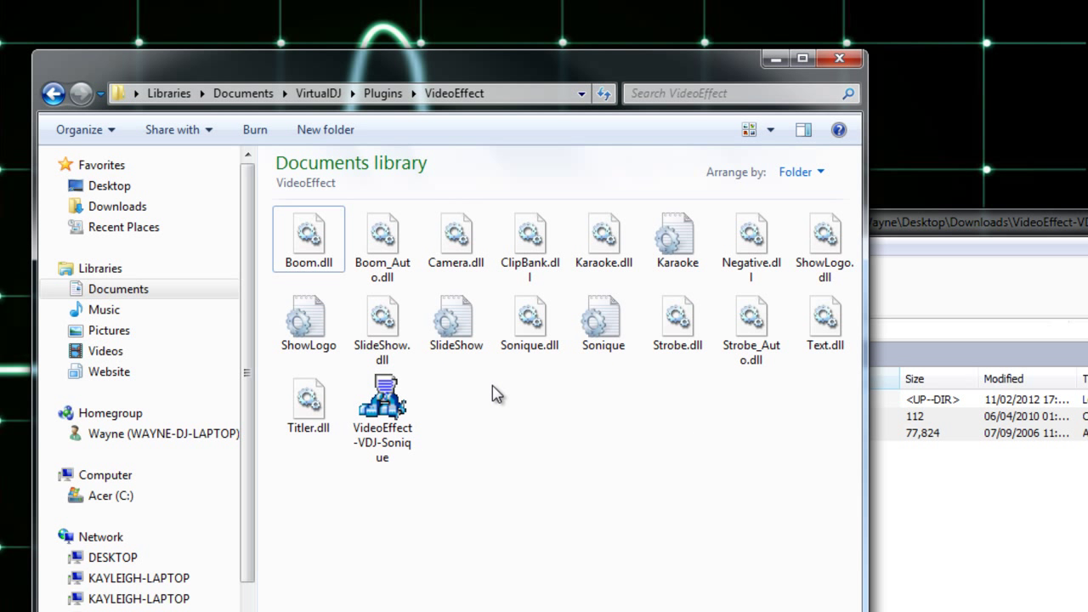
click(601, 336)
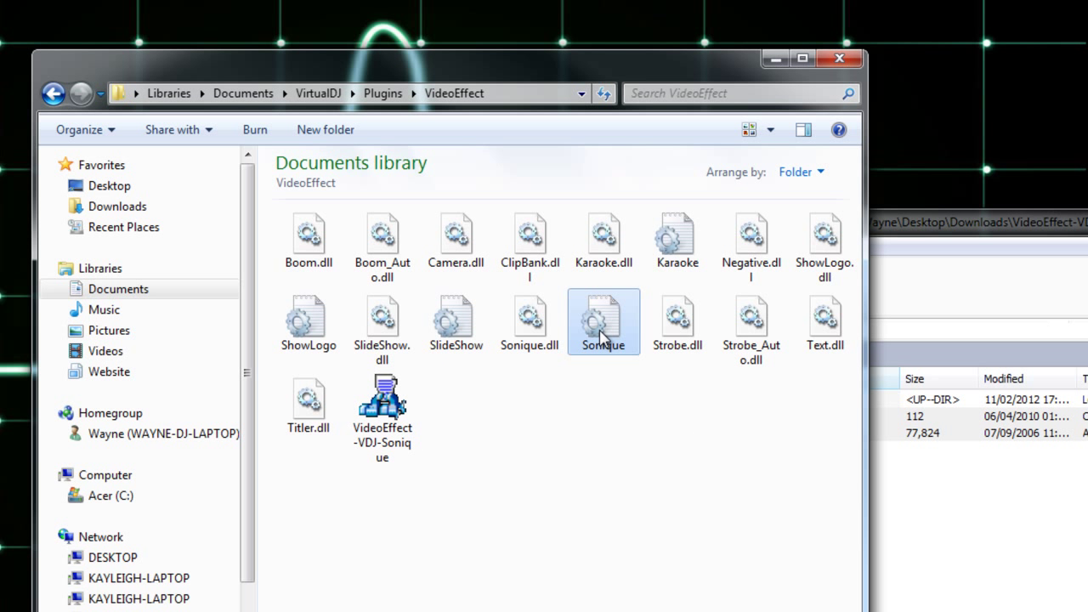
click(537, 338)
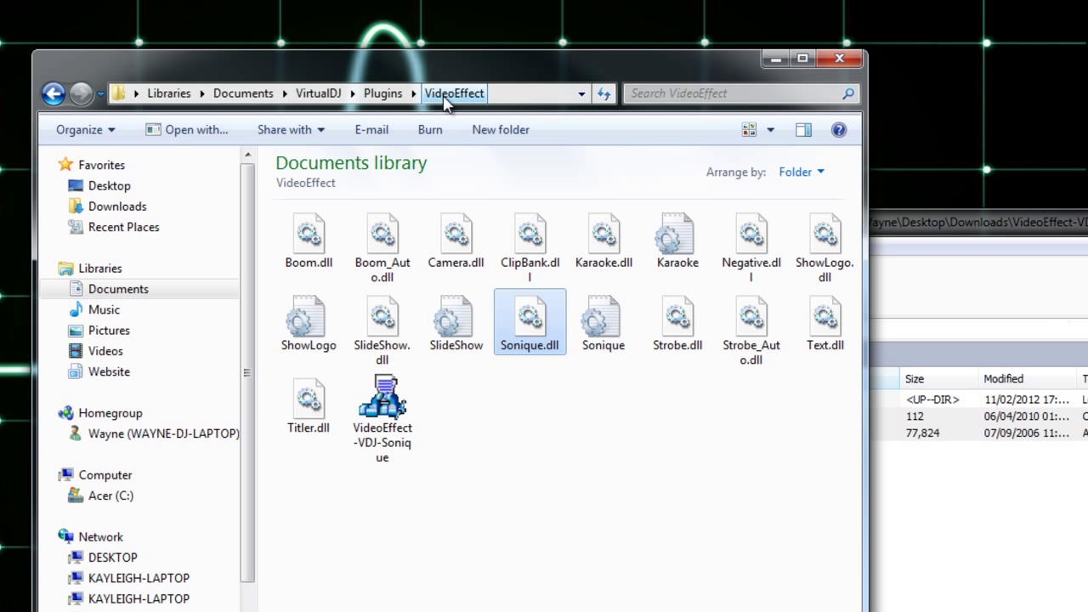
Close Explorer and pick Sonique from Virtual DJ's EFFECTS > Video Effects list
click(839, 59)
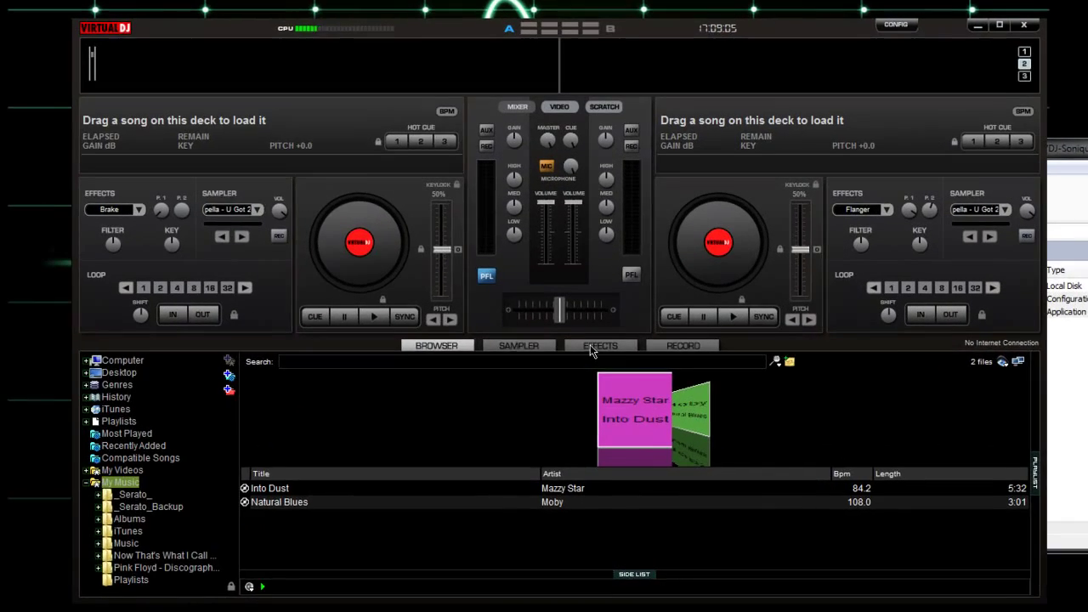
click(593, 348)
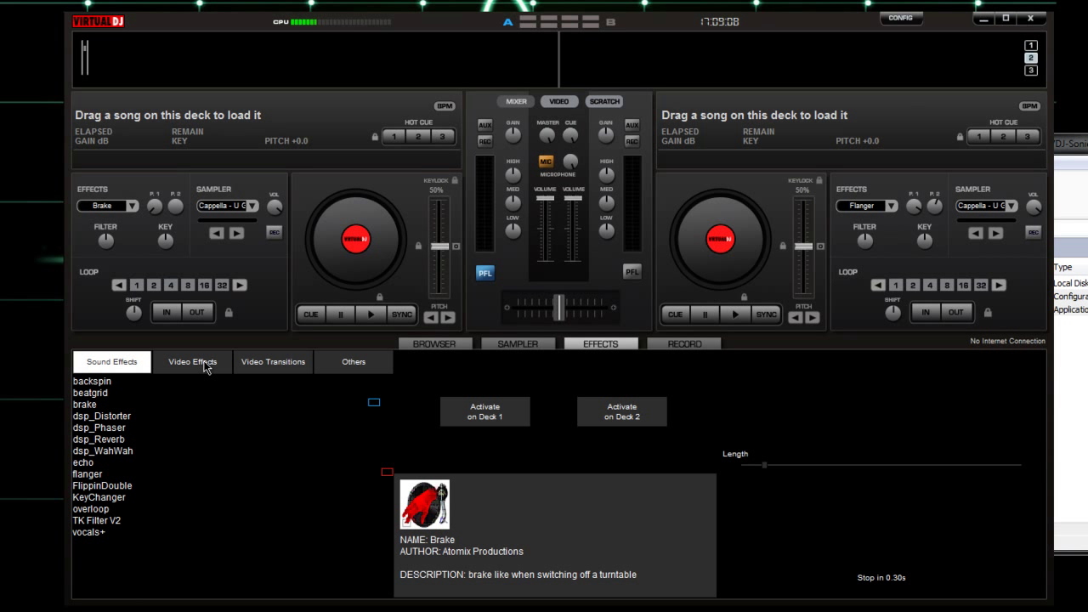
click(204, 364)
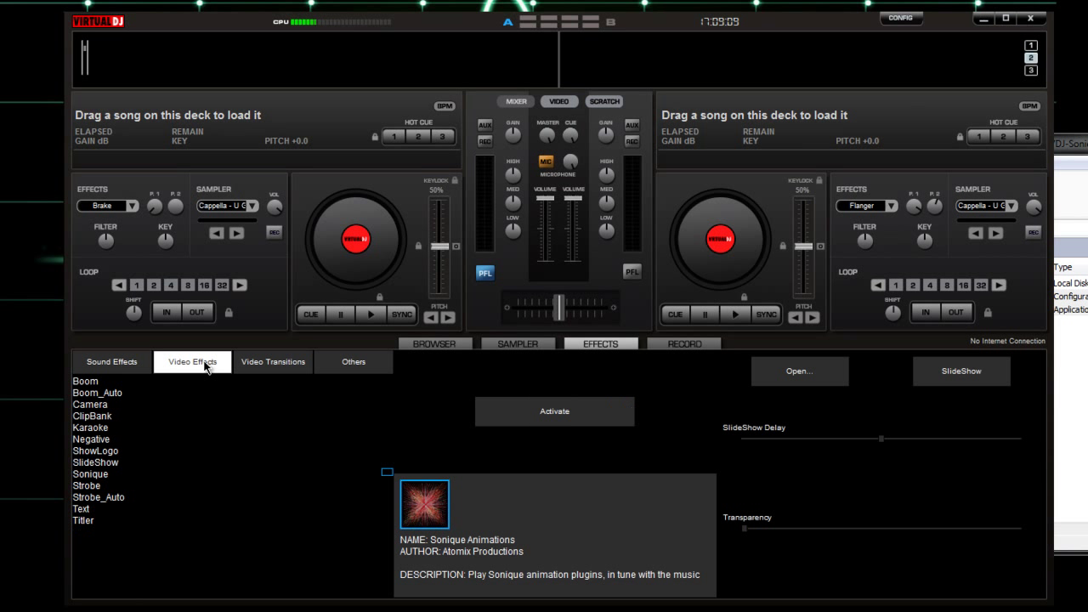
click(94, 473)
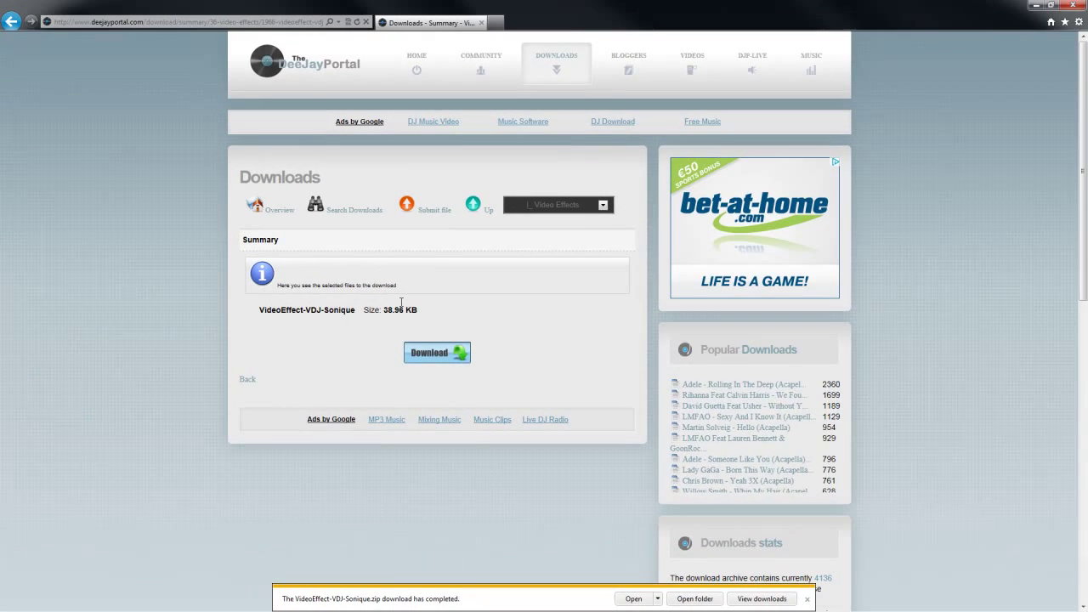
Go to DOWNLOADS > Virtual DJ > Sonique Visuals and scroll through the 12 visuals
mouse_move(556, 67)
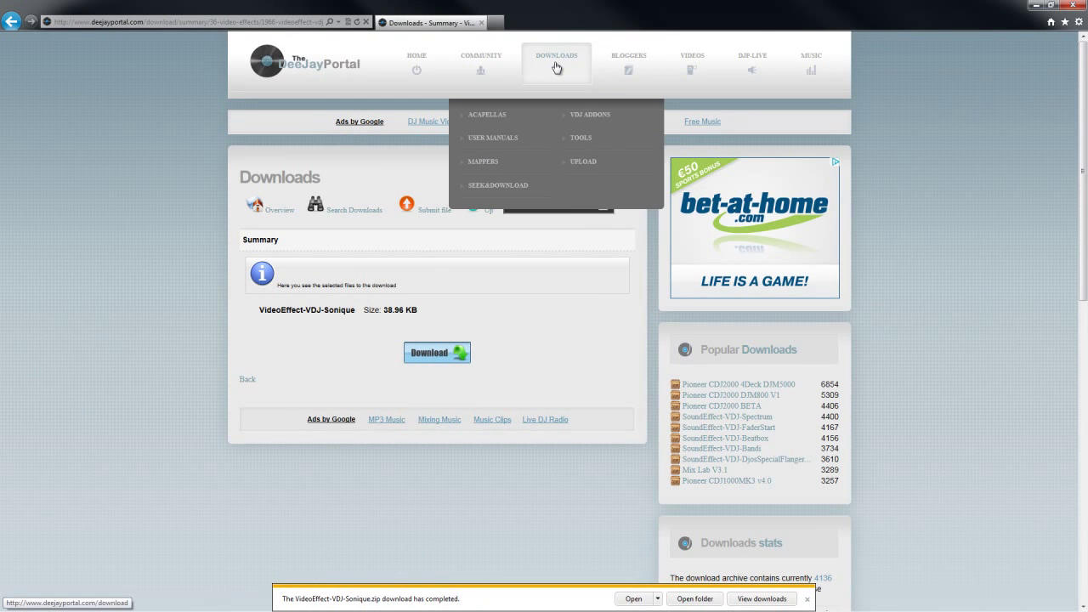
click(577, 121)
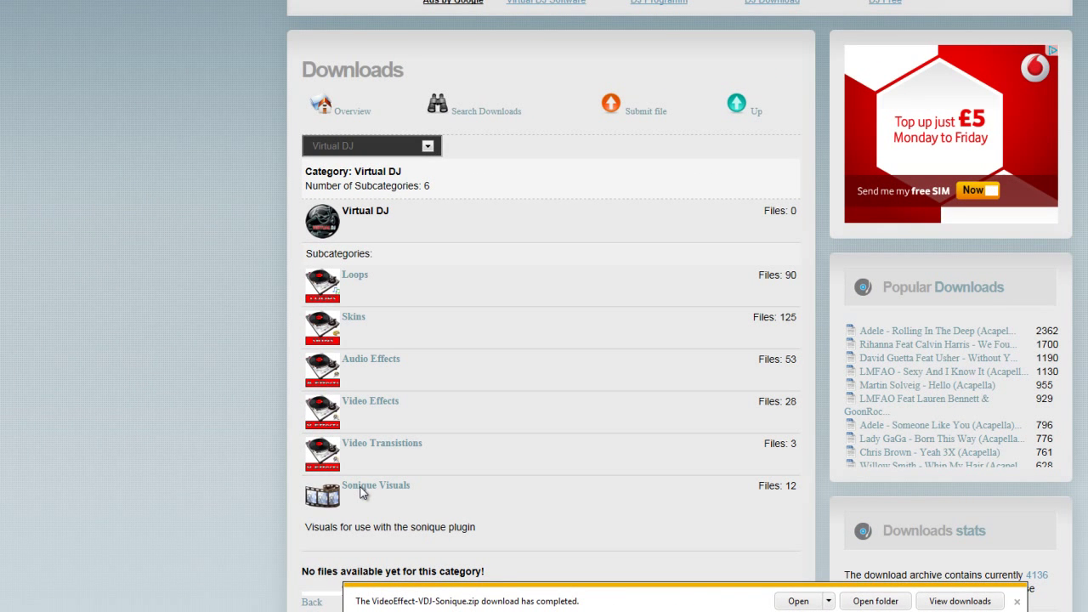
click(360, 488)
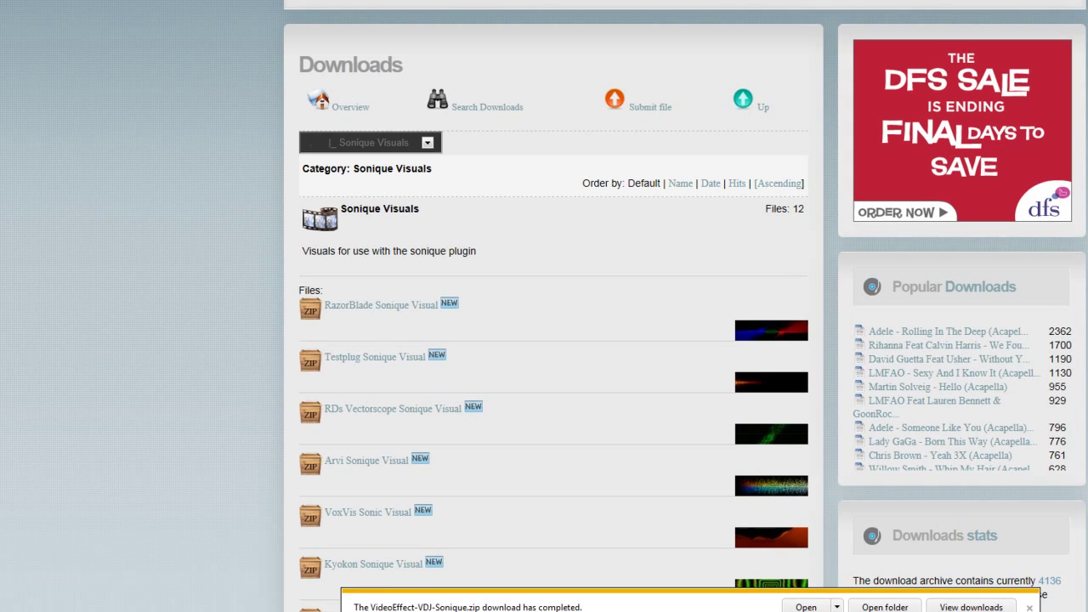
scroll(594, 340, down, 3)
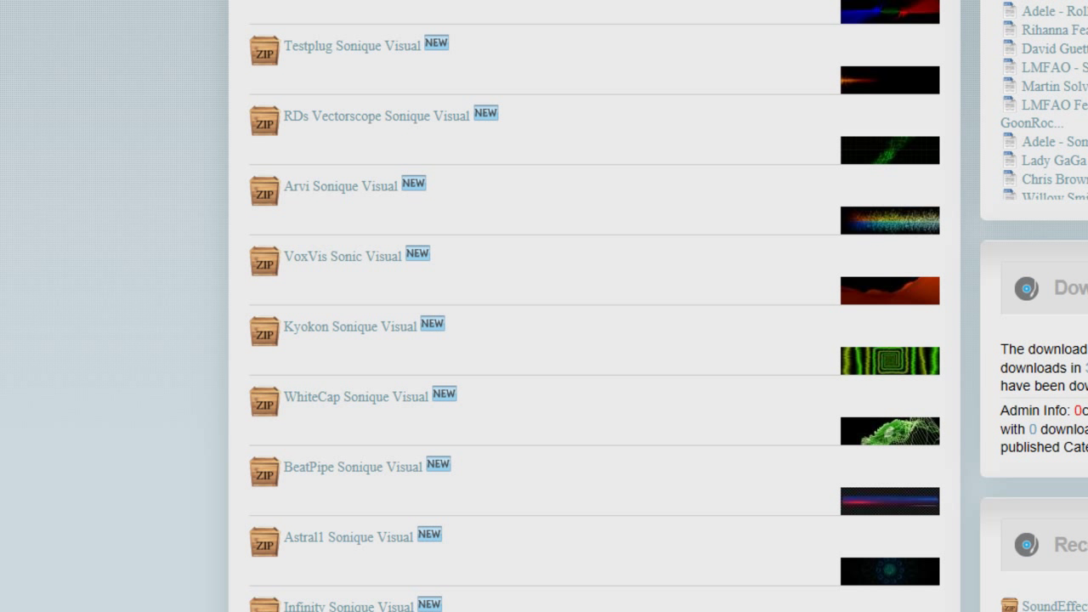
scroll(595, 340, down, 3)
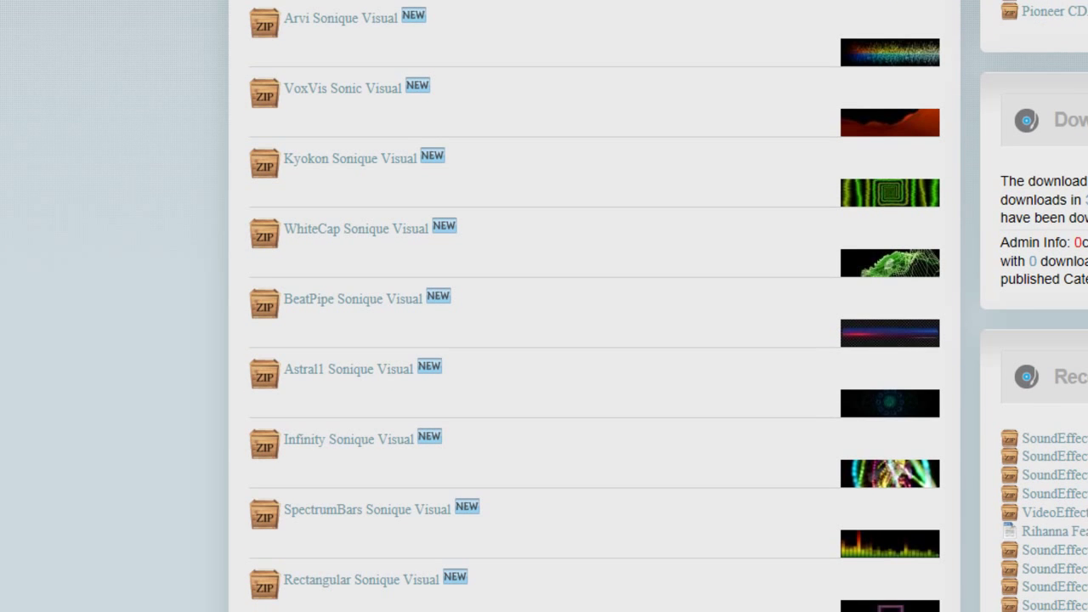
scroll(595, 340, up, 3)
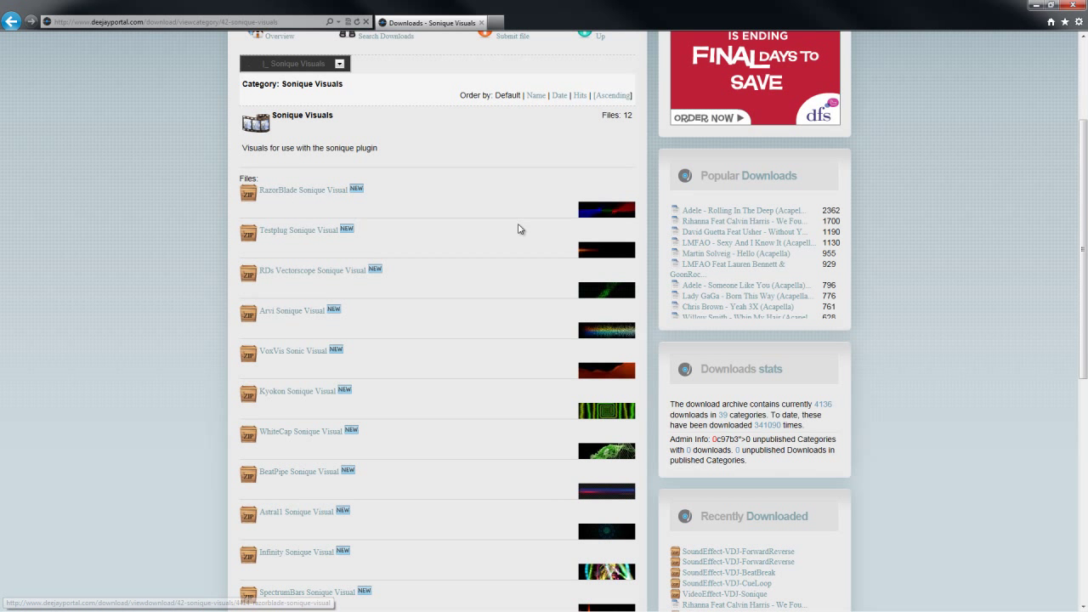
Preview RazorBlade, then save RazorBlade Sonique Visual.zip into Downloads via Save as
click(590, 213)
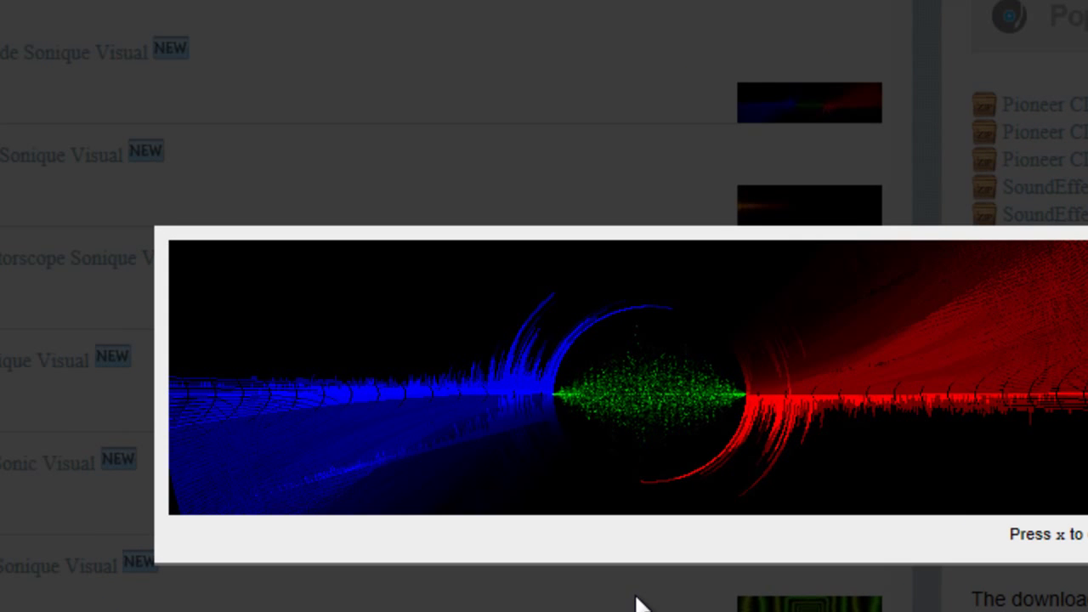
click(535, 525)
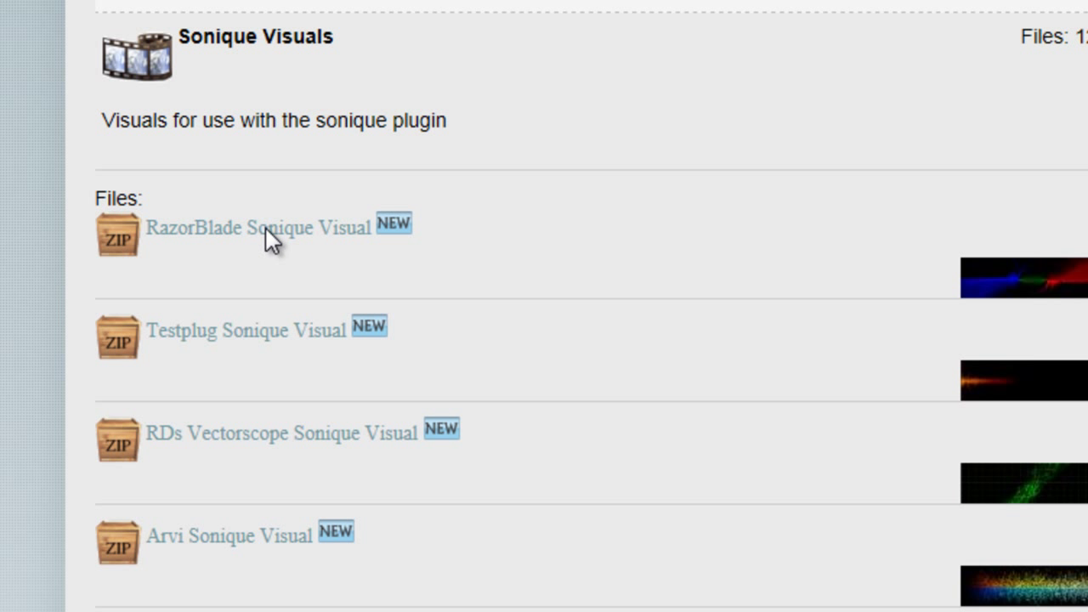
click(265, 227)
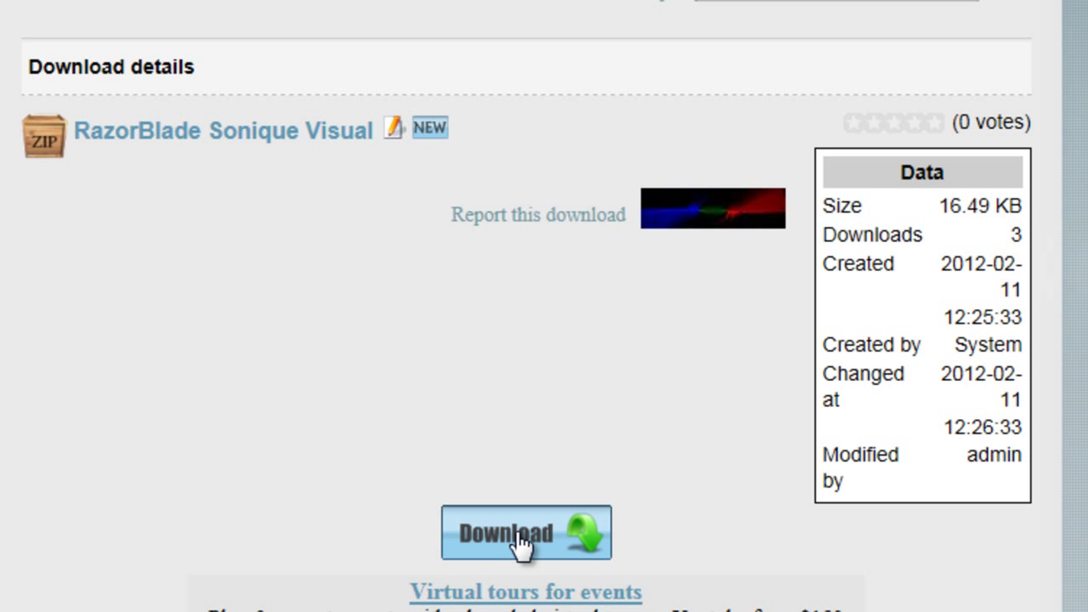
click(515, 529)
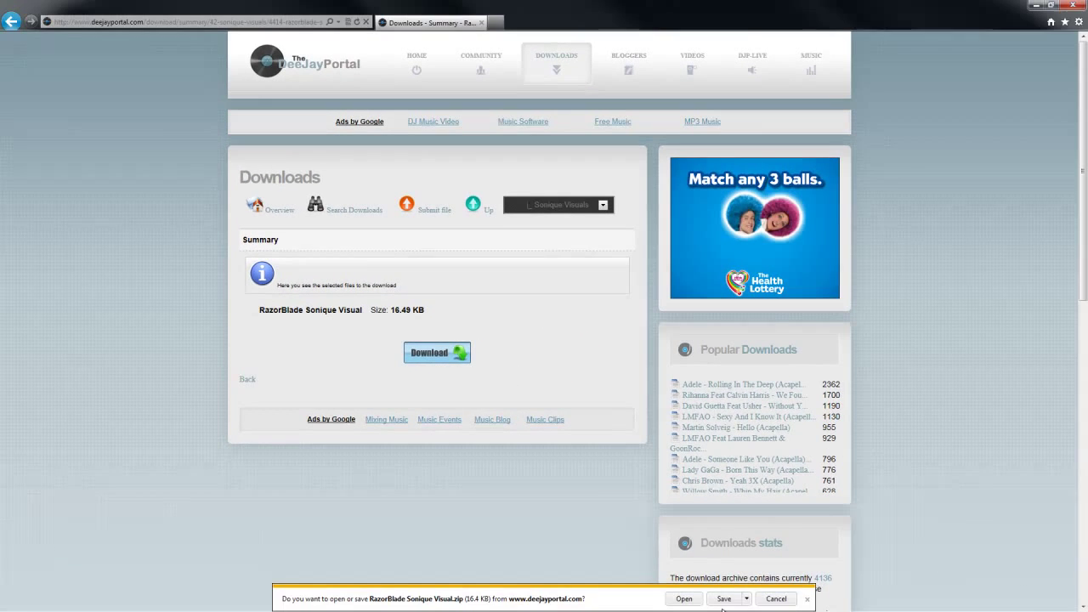
click(746, 600)
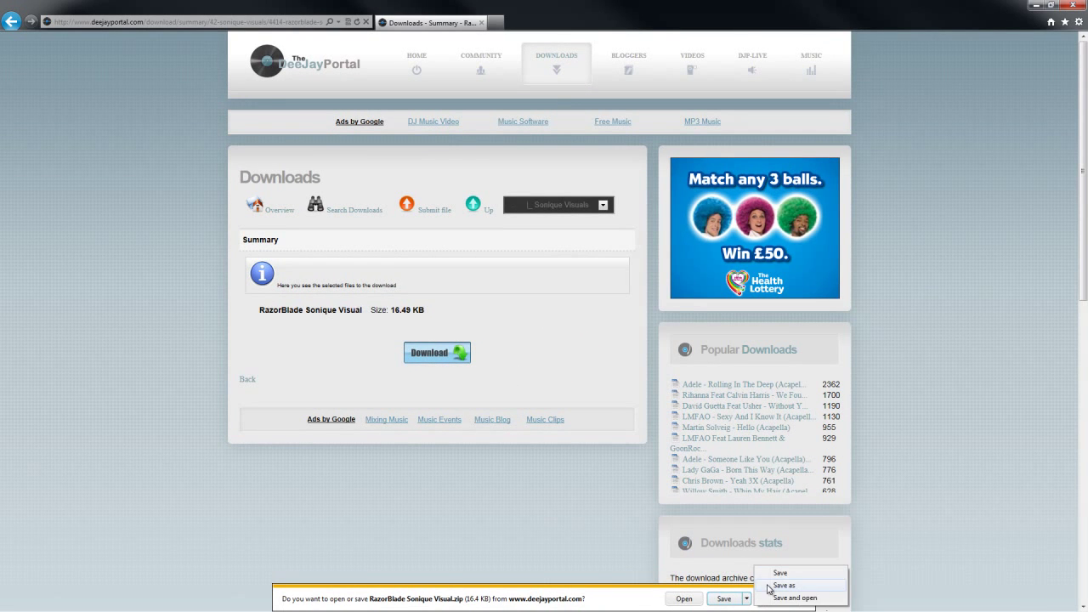
click(781, 586)
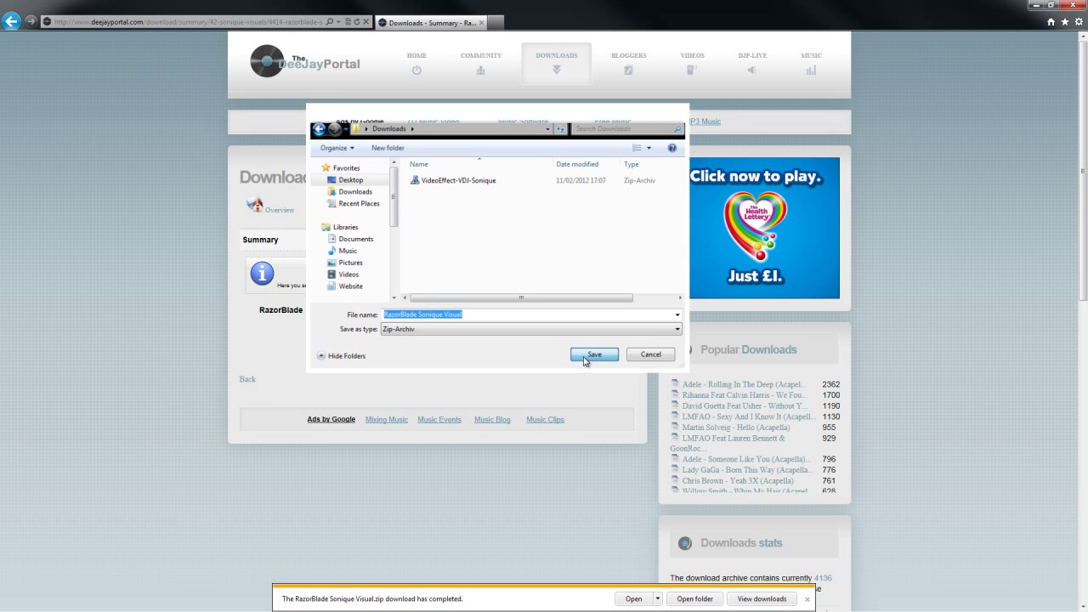
click(594, 355)
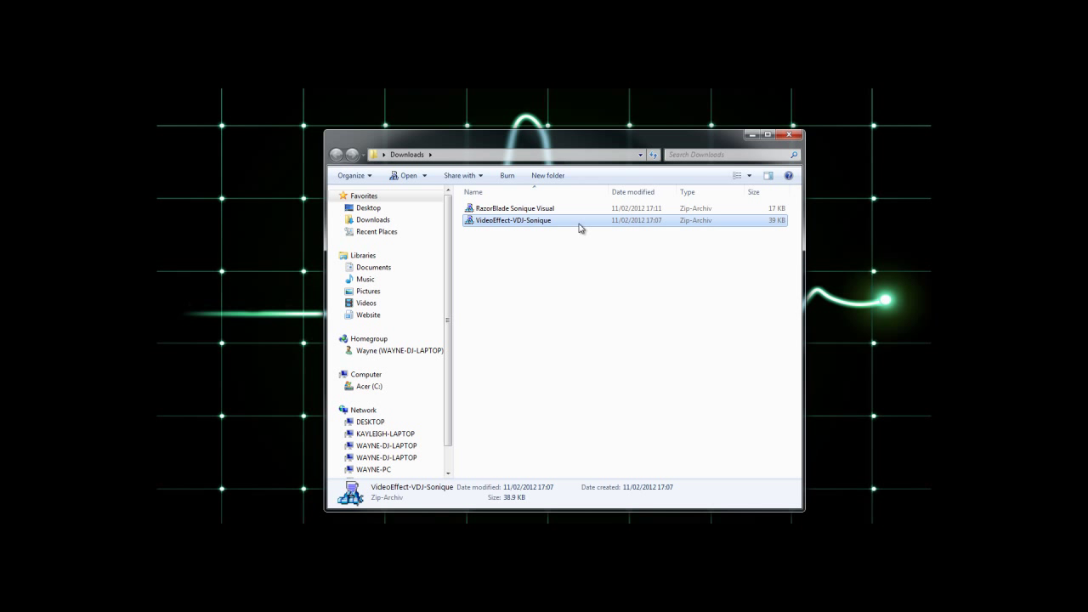
Open the RazorBlade Sonique Visual zip in WinAce
click(544, 212)
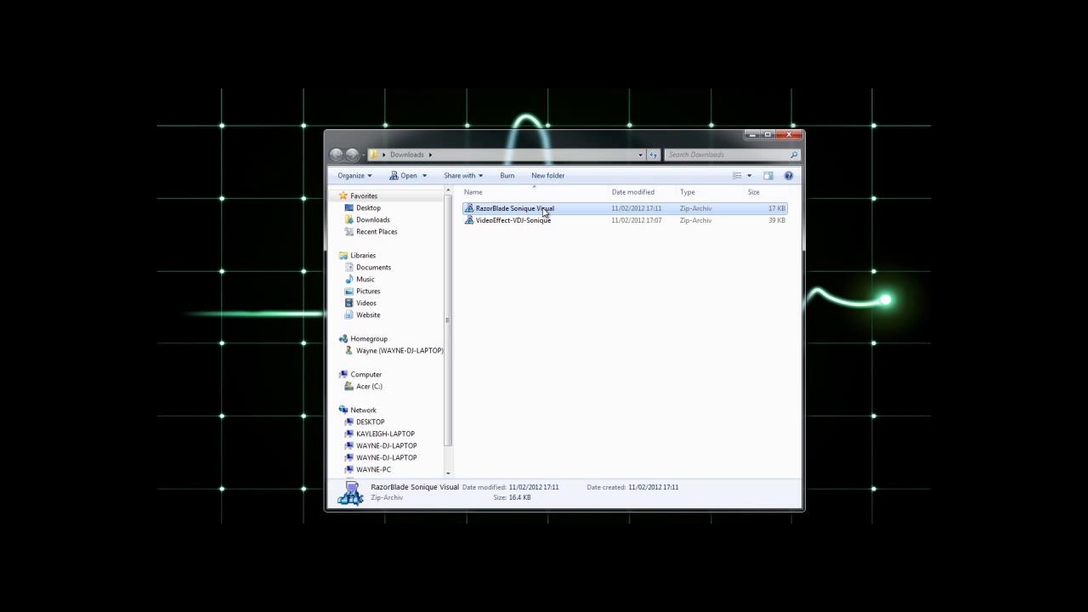
double_click(544, 212)
click(524, 365)
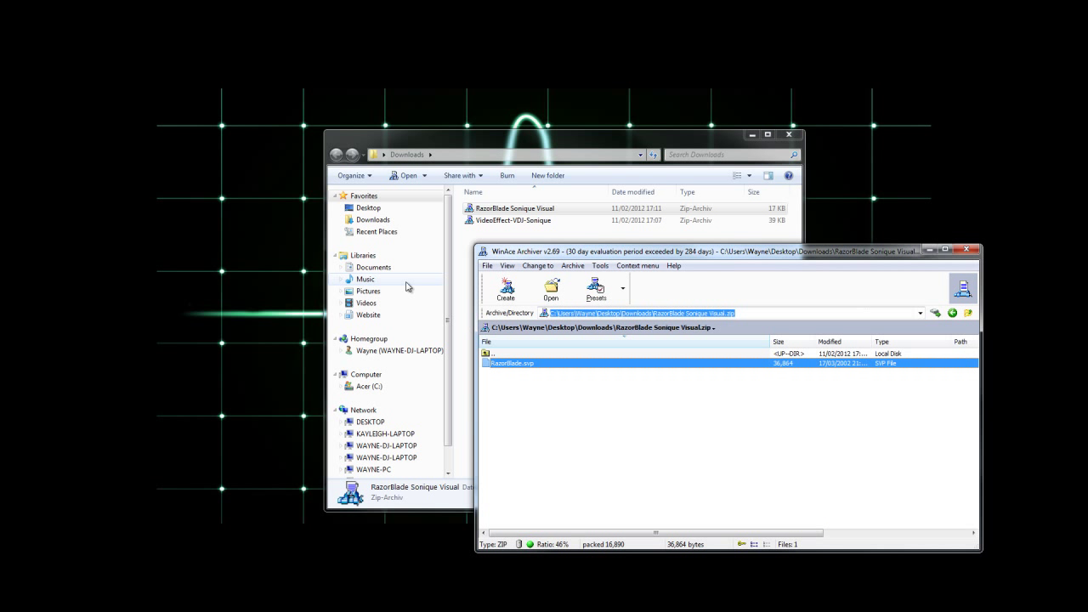
In Explorer, browse from Documents to VirtualDJ > Plugins > VideoEffect
click(374, 268)
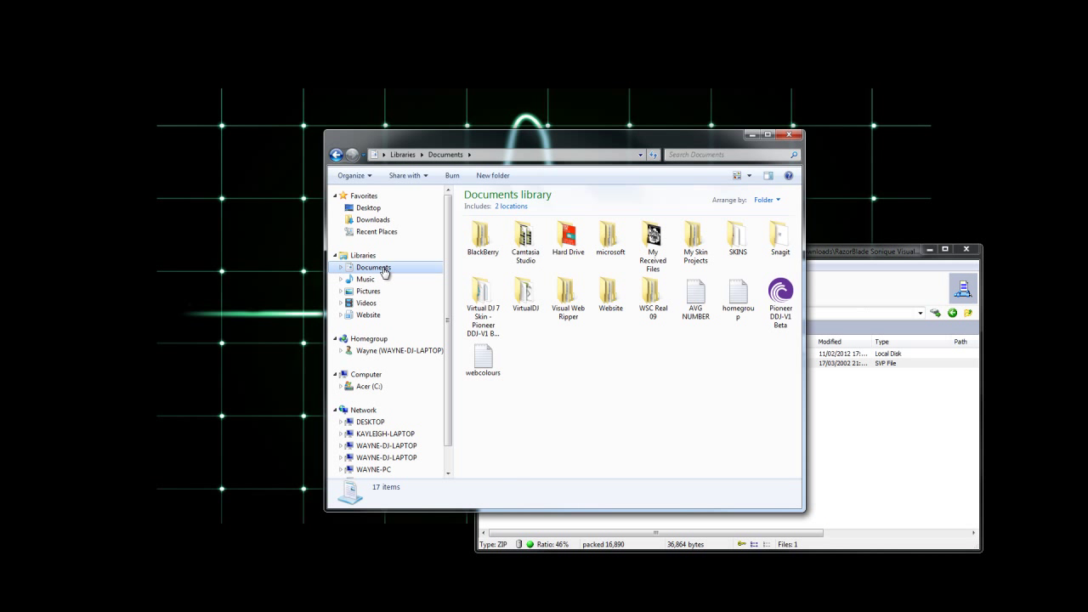
double_click(524, 293)
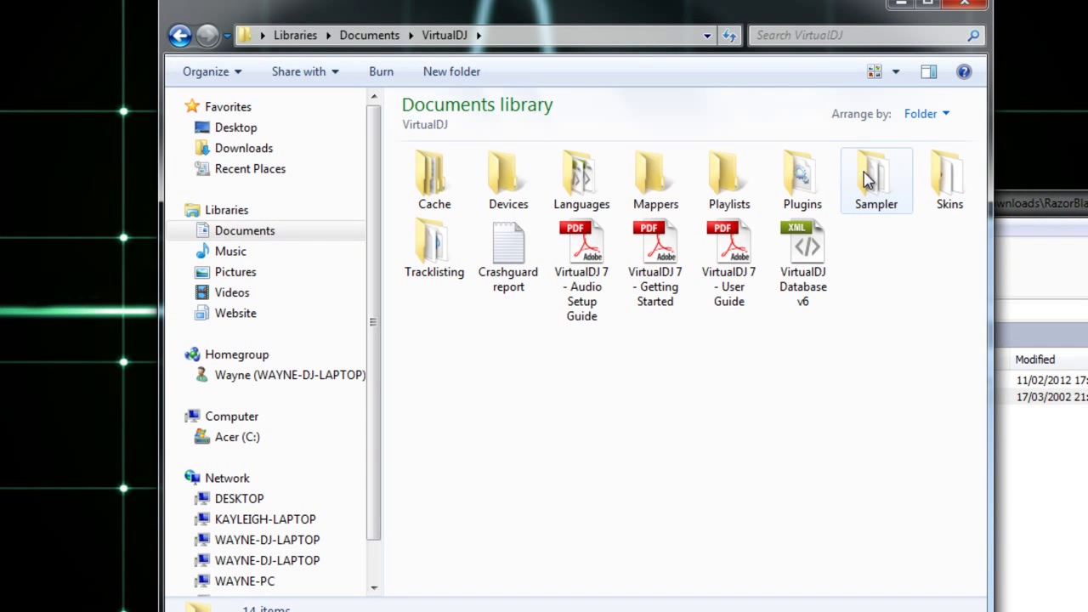
double_click(804, 183)
double_click(579, 185)
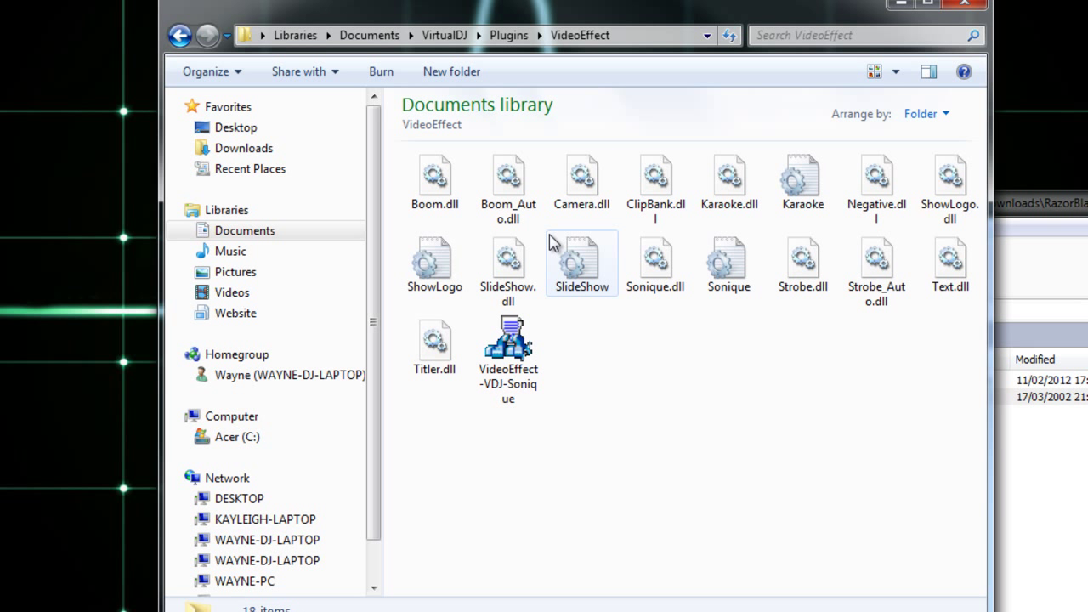
Create a new folder named 'Sonic Visuals' in VideoEffect and open it
click(465, 74)
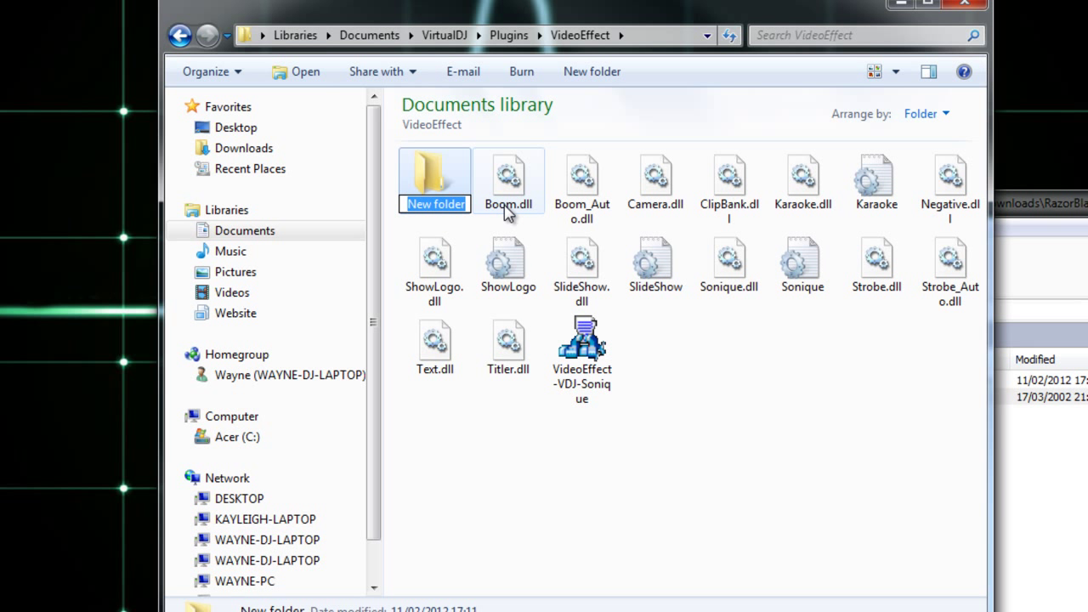
text(Soni)
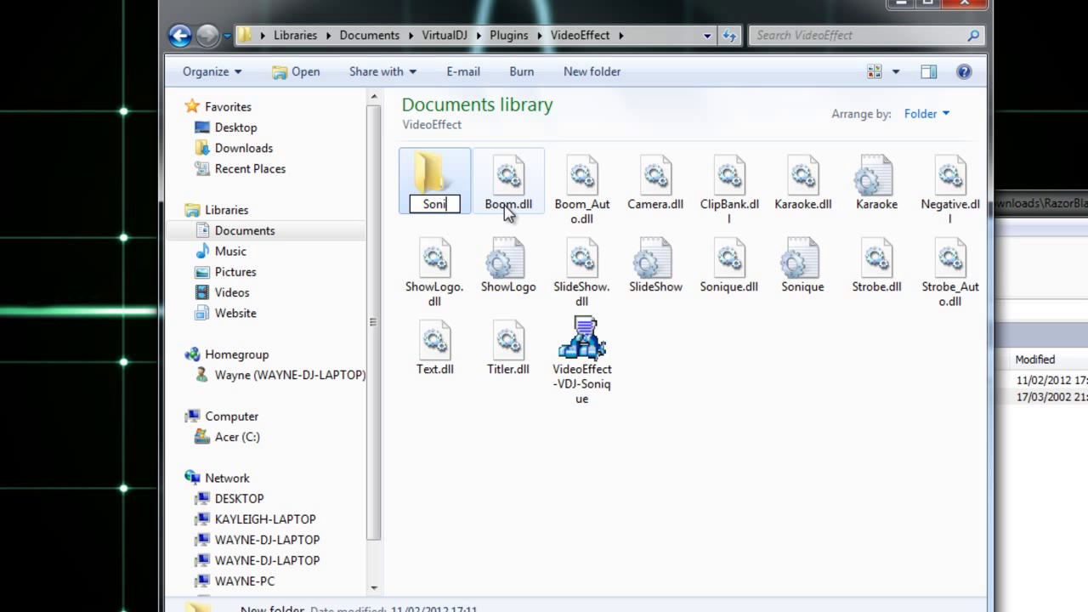
text(c Visuals)
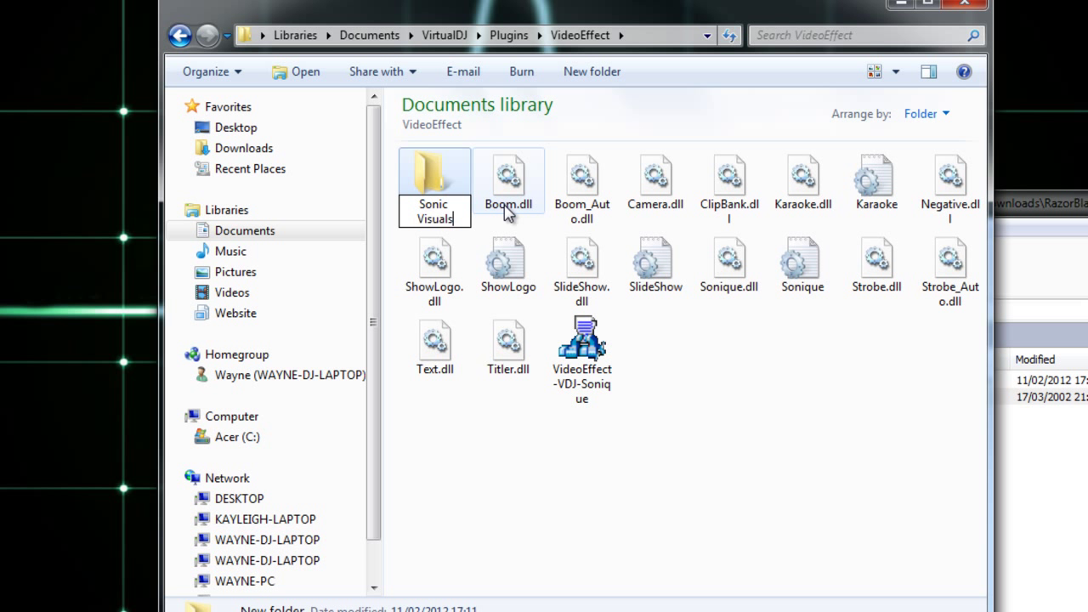
key(Return)
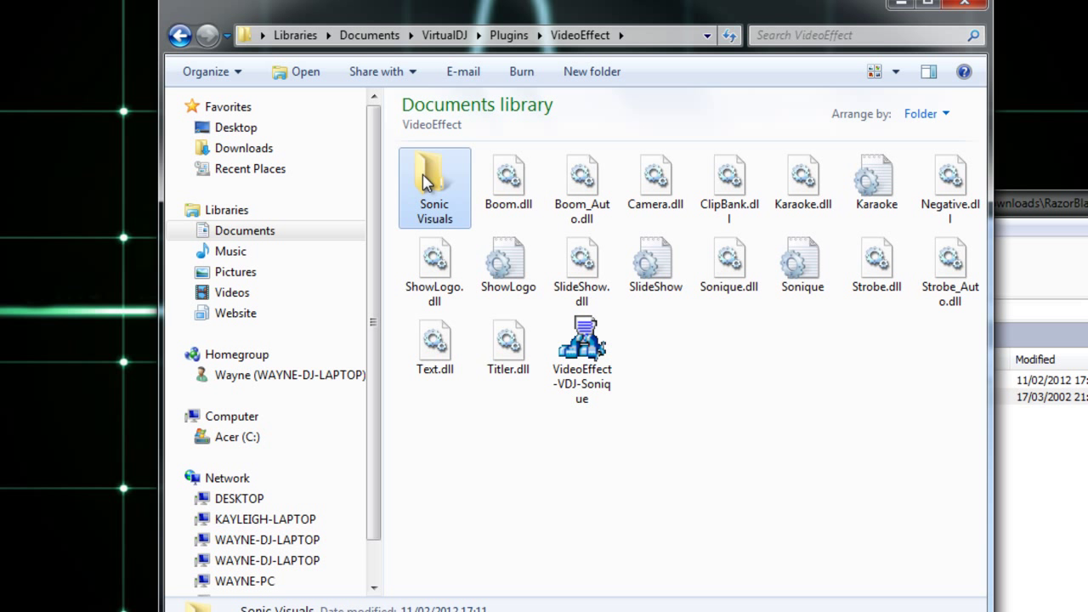
double_click(432, 208)
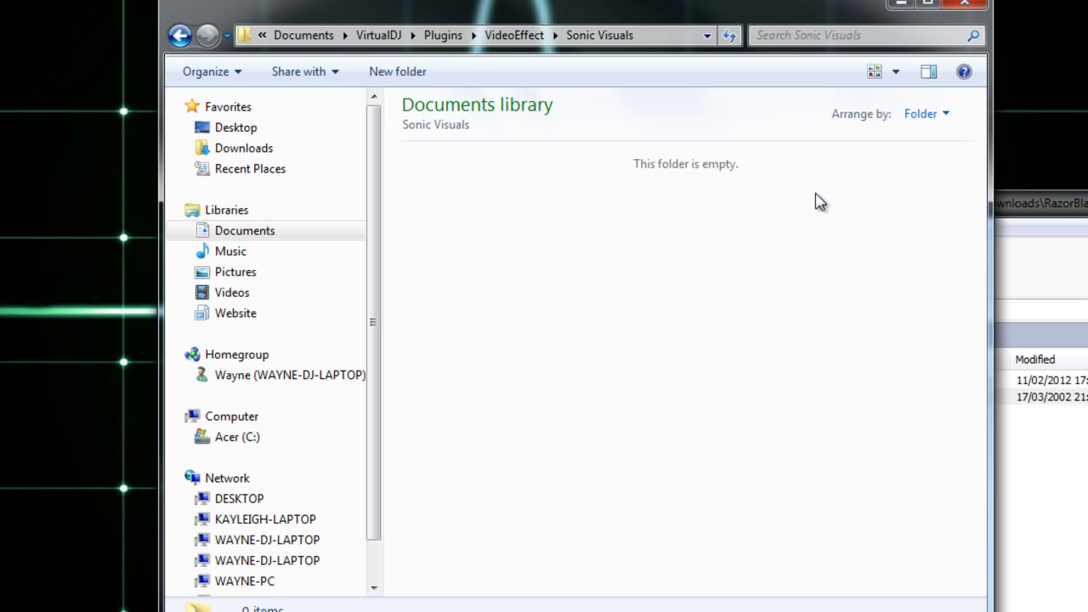
Drag RazorBlade.svp from the WinAce archive into the Sonic Visuals folder
click(1037, 215)
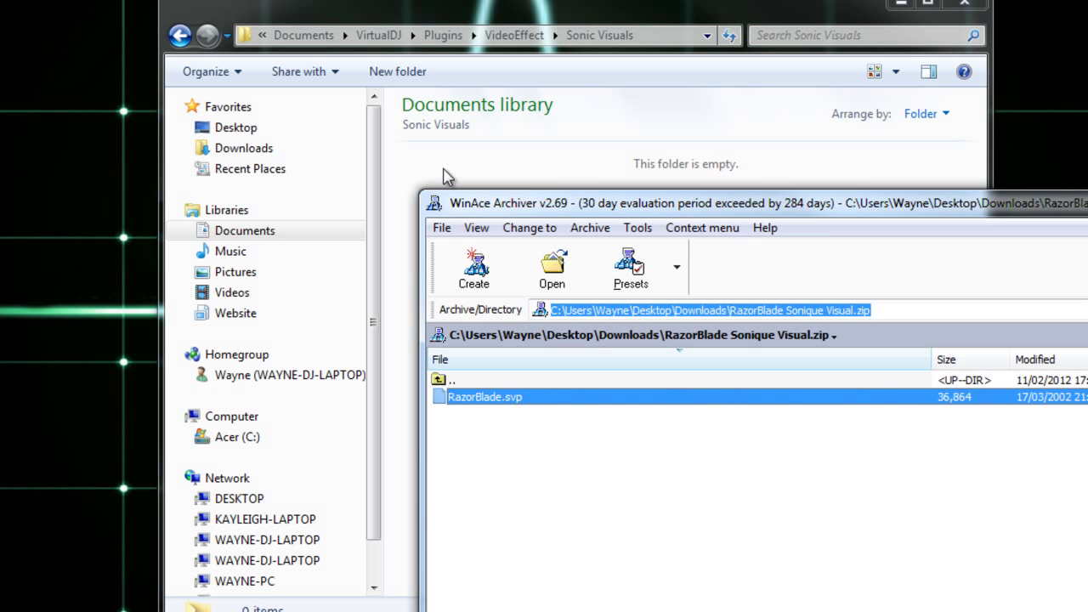
drag(498, 202, 753, 180)
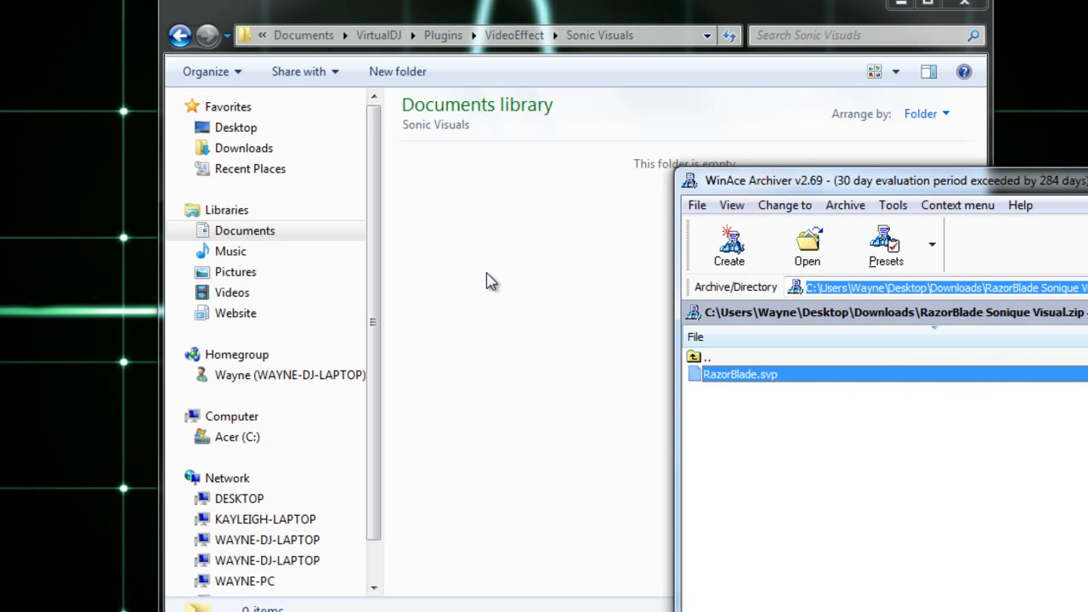
drag(489, 282, 485, 280)
click(439, 189)
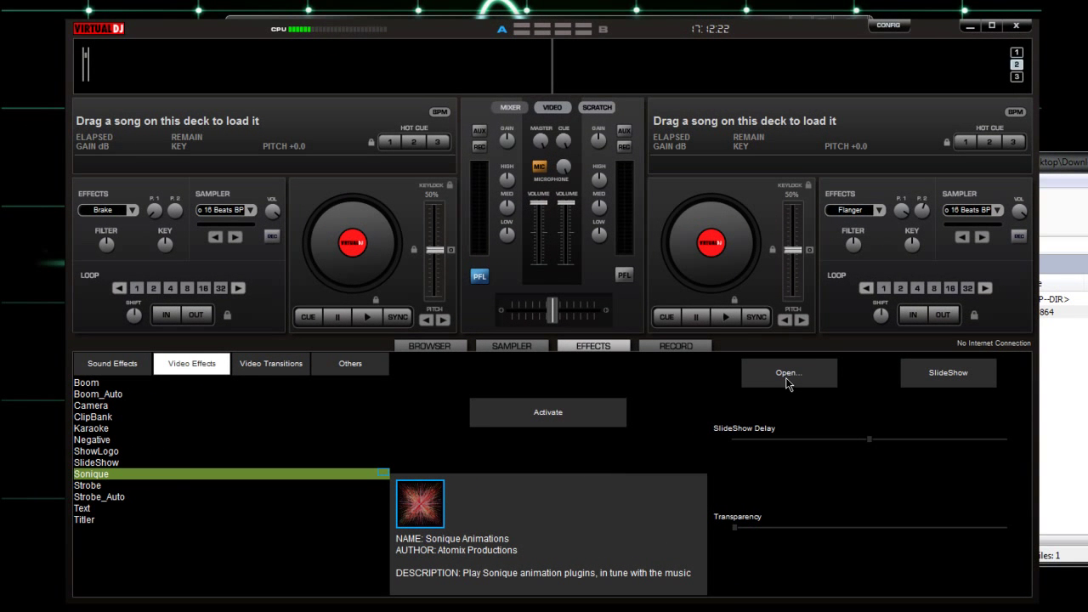
Load VideoEffect\Sonic Visuals\RazorBlade.svp into the Sonique video effect
click(588, 346)
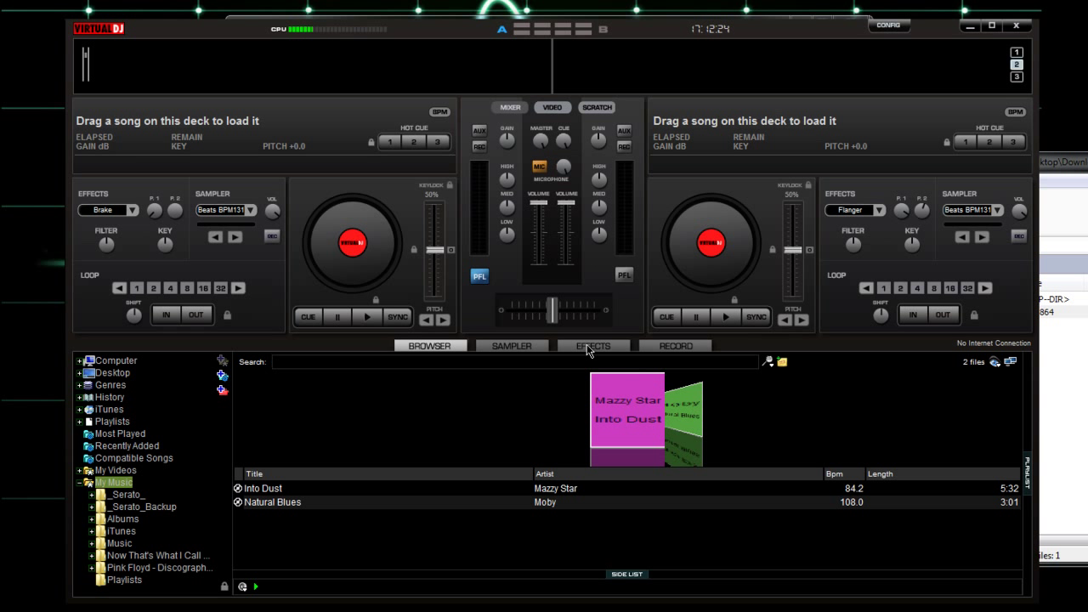
click(597, 348)
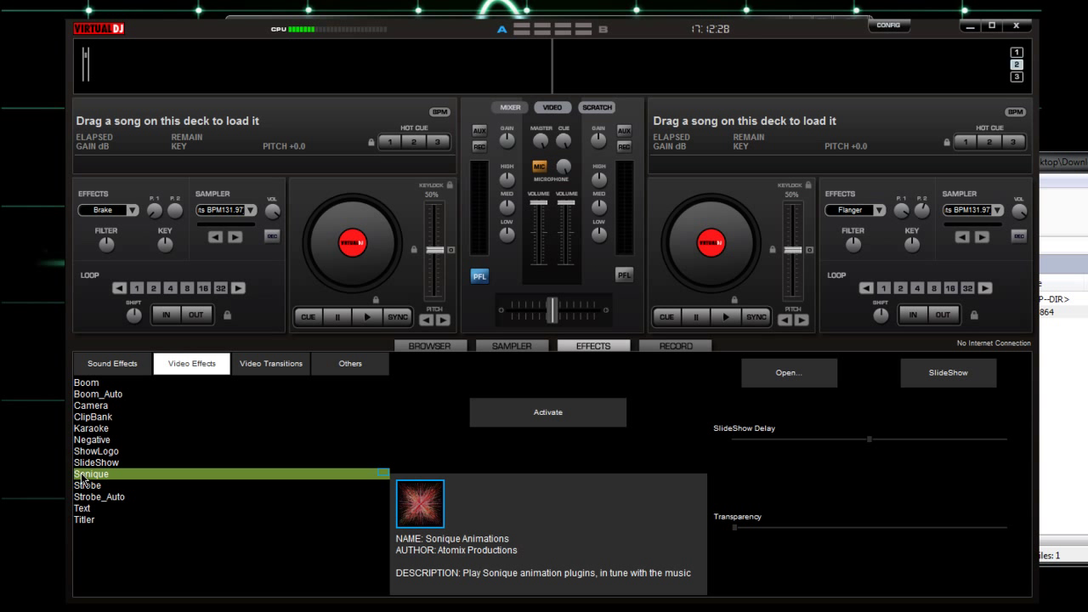
click(776, 375)
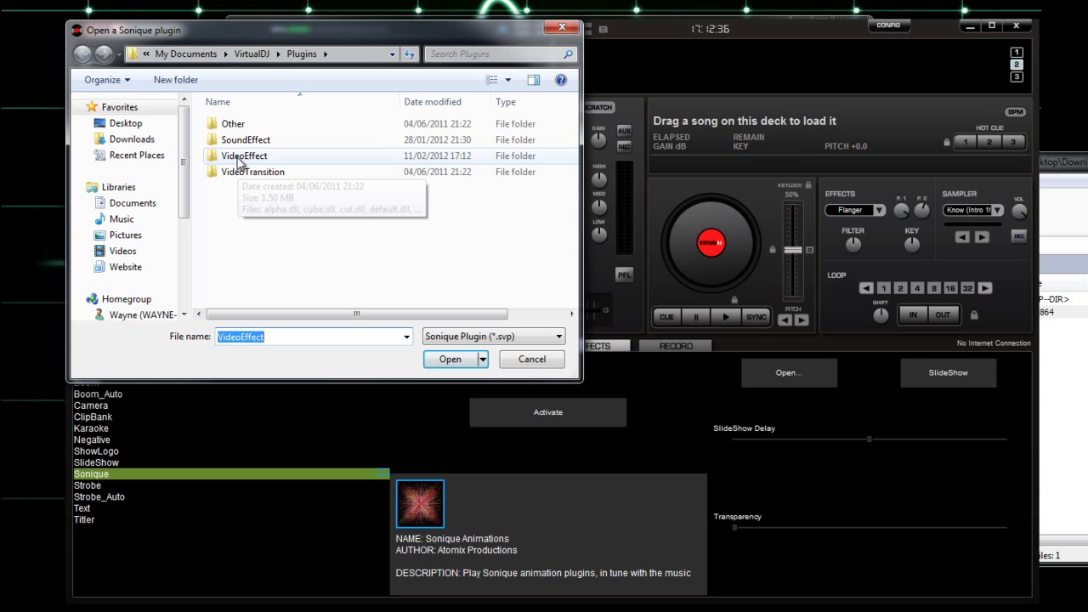
double_click(239, 158)
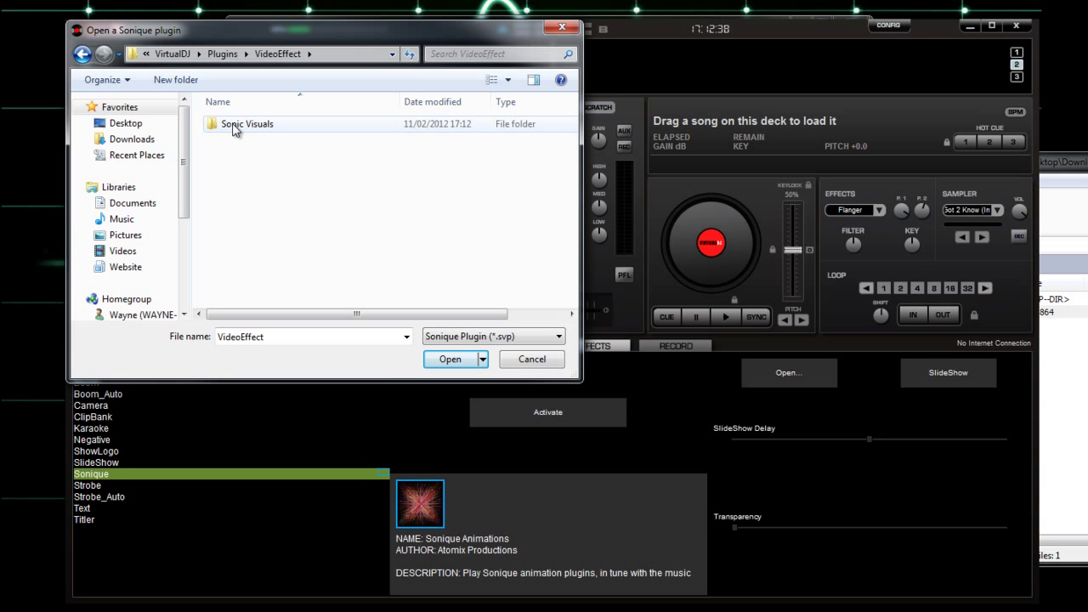
double_click(234, 128)
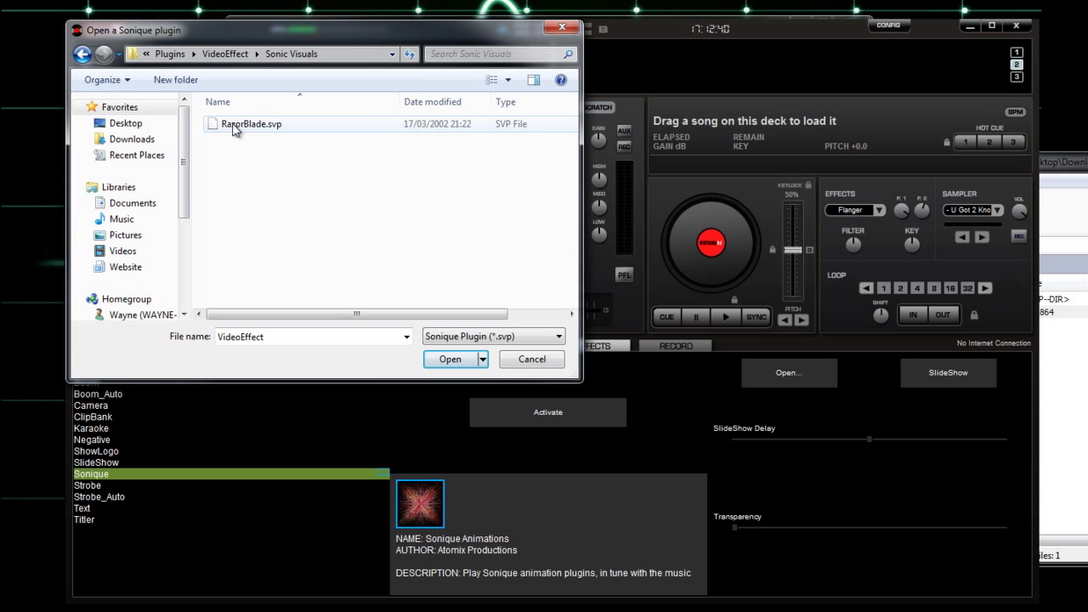
double_click(235, 125)
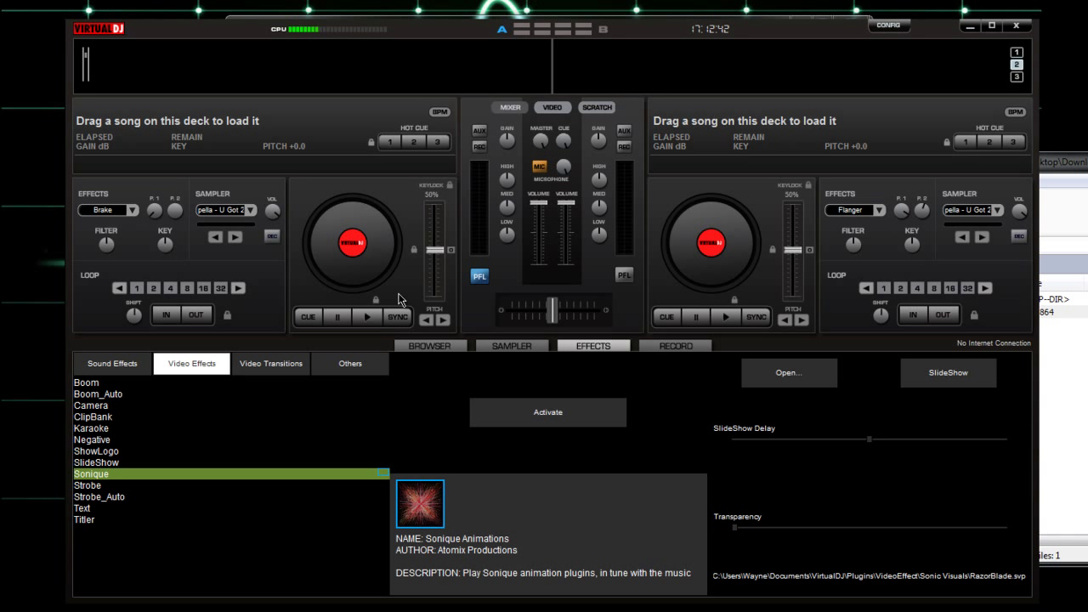
Activate the Sonique effect and load Natural Blues onto the left deck
click(510, 412)
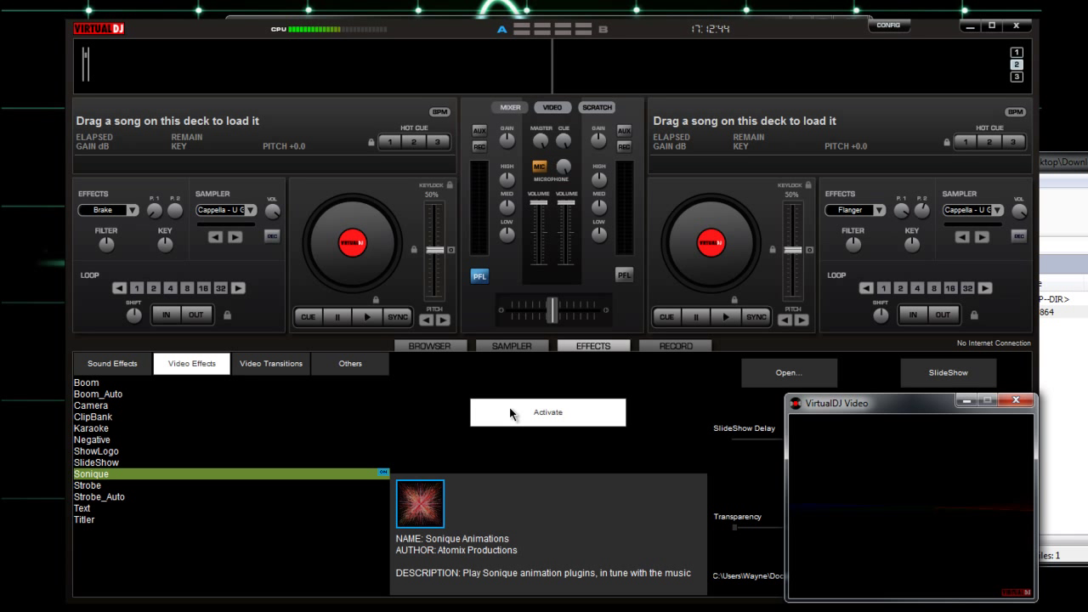
click(432, 347)
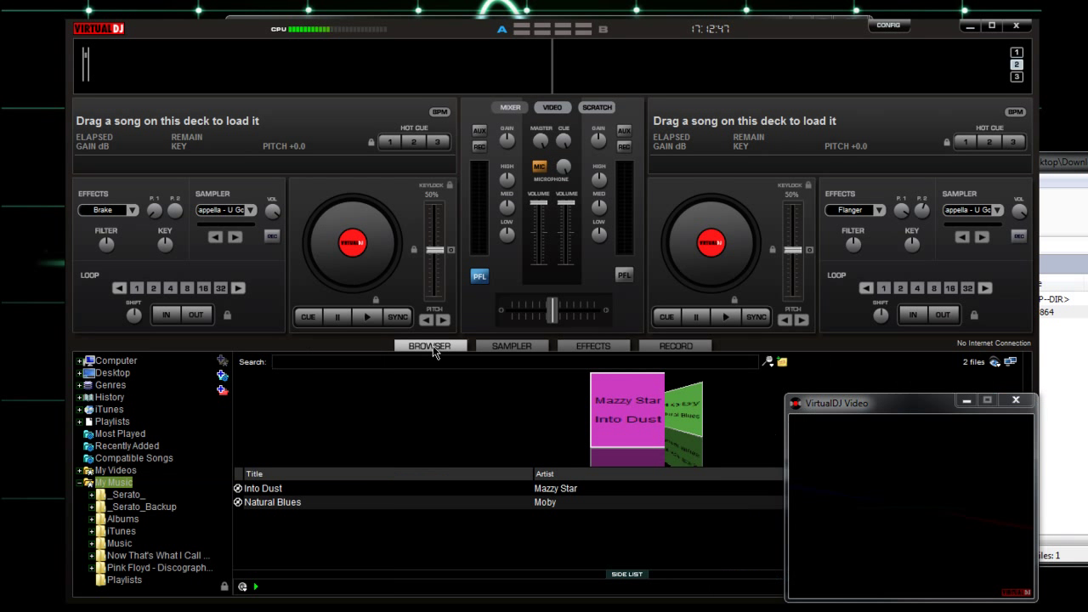
click(286, 503)
drag(297, 226, 306, 237)
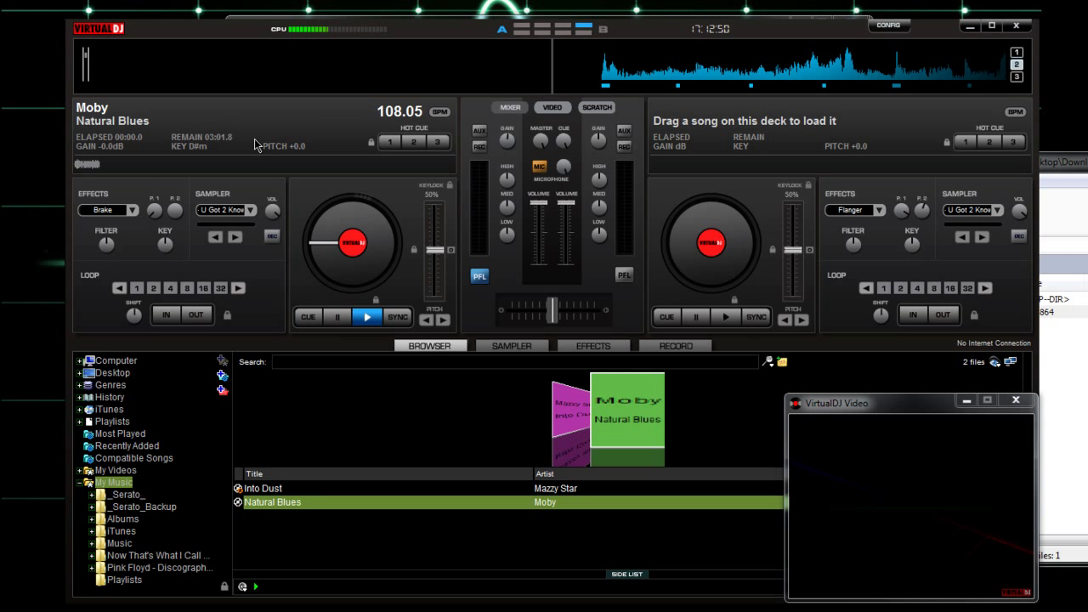
Play the left deck and move the Video window to the top-left corner
click(365, 318)
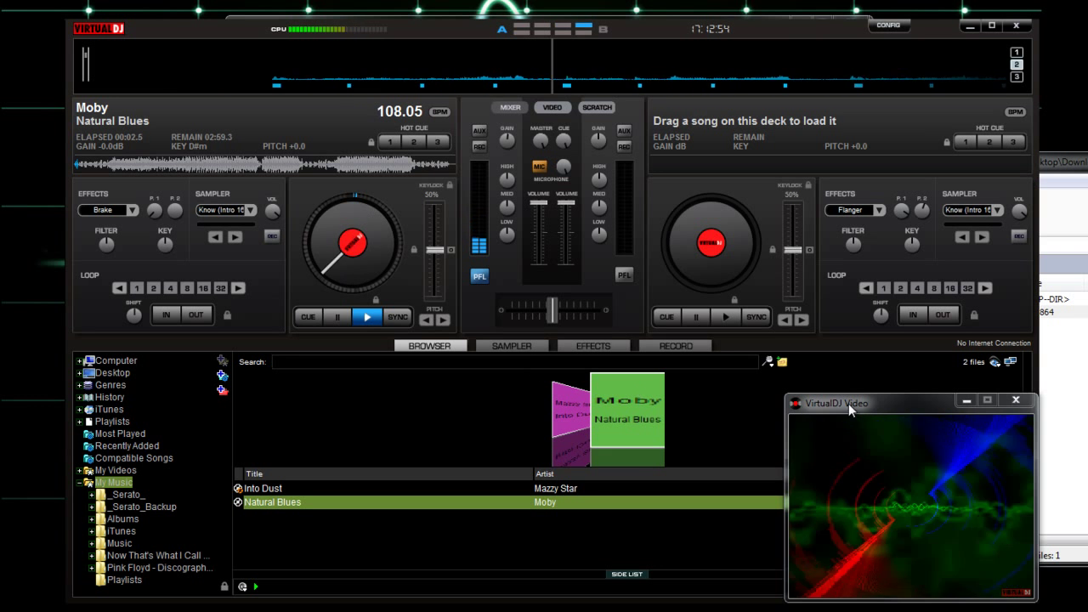
drag(875, 399, 870, 396)
drag(797, 347, 159, 28)
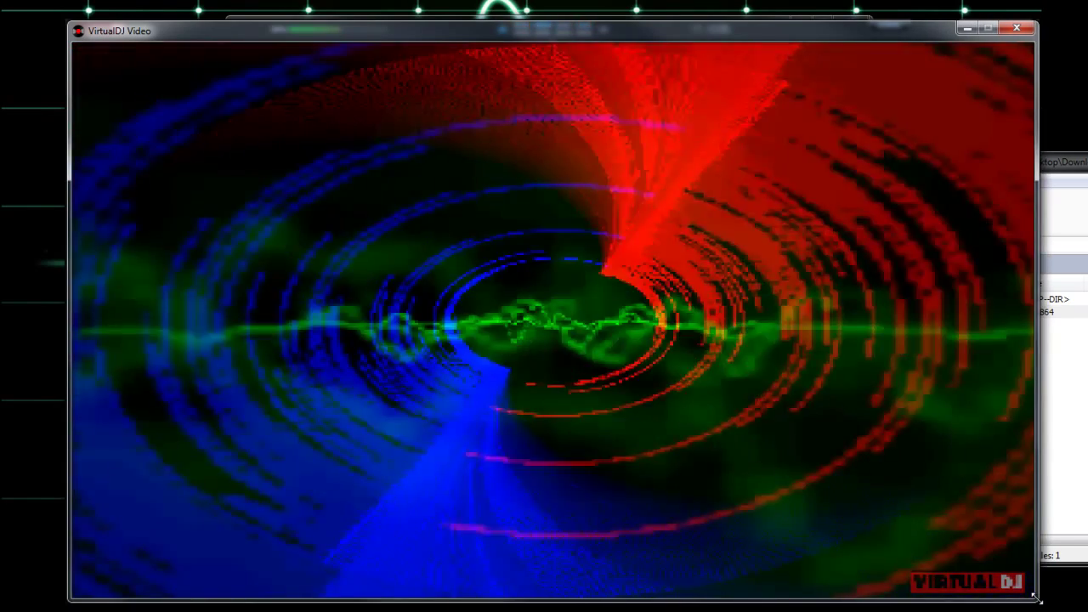
Maximize the VirtualDJ Video window with Win+Up to show RazorBlade fullscreen
key(super+Up)
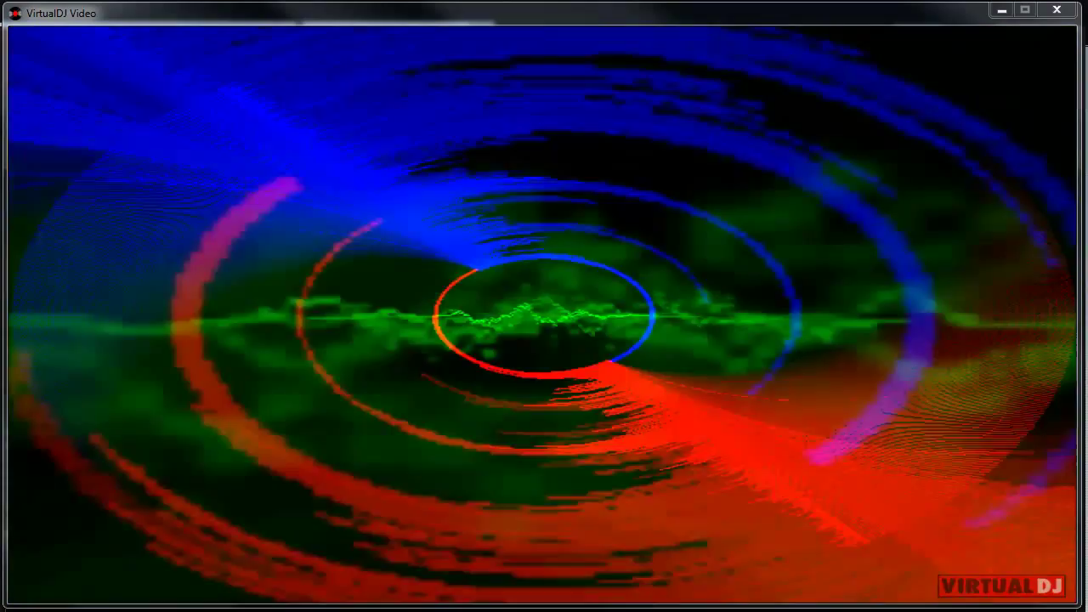